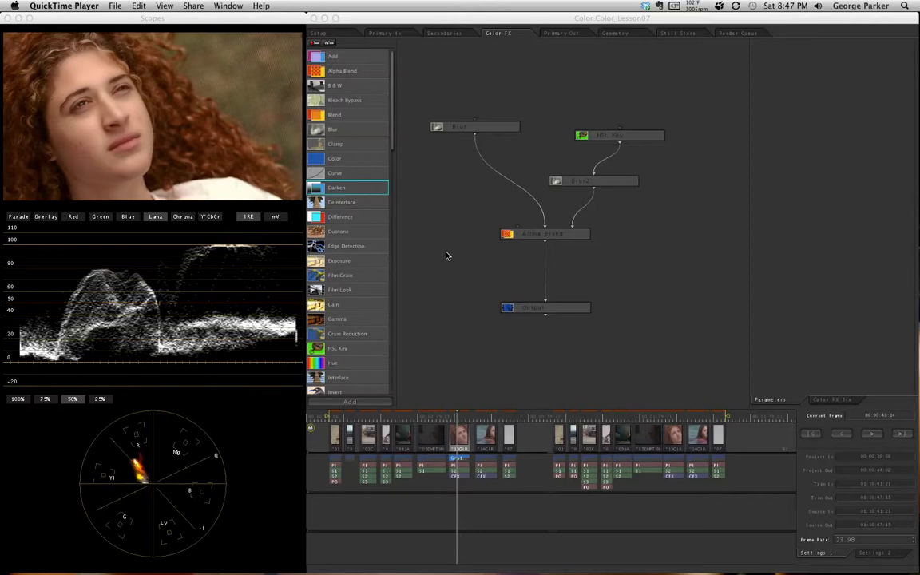
# - Review the clip's existing grade in the Primary In, Secondaries and Color FX rooms
pyautogui.click(399, 36)
pyautogui.click(397, 34)
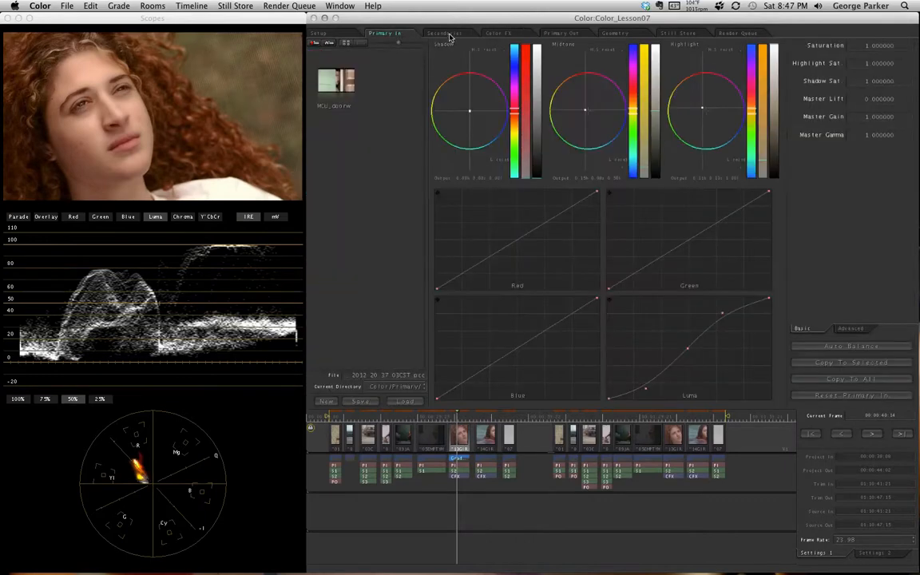
pyautogui.click(445, 34)
pyautogui.click(495, 34)
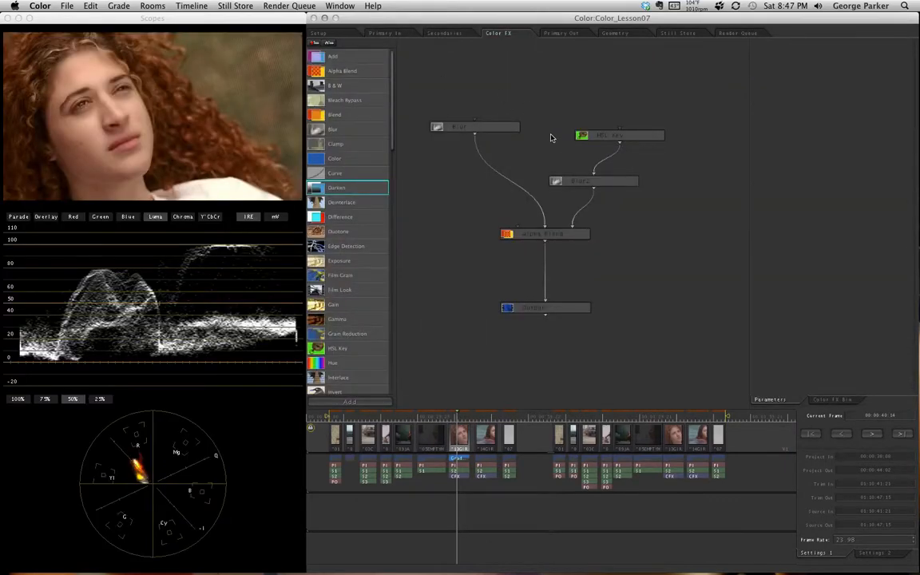
pyautogui.click(397, 34)
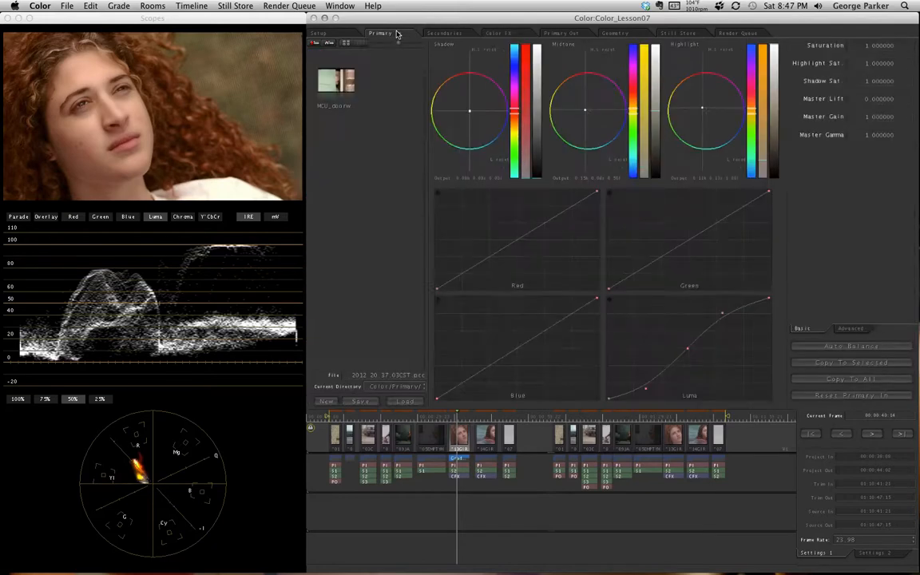
pyautogui.click(458, 35)
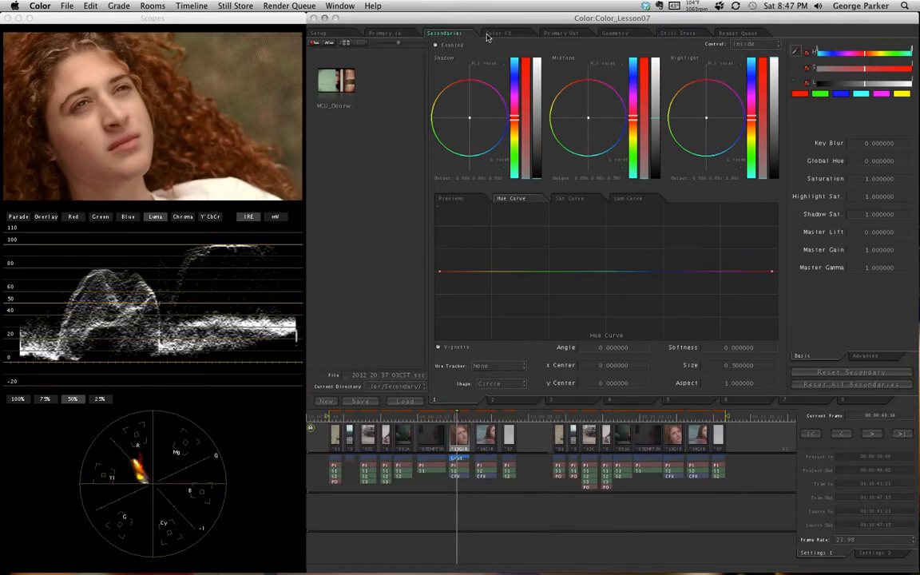
pyautogui.click(498, 33)
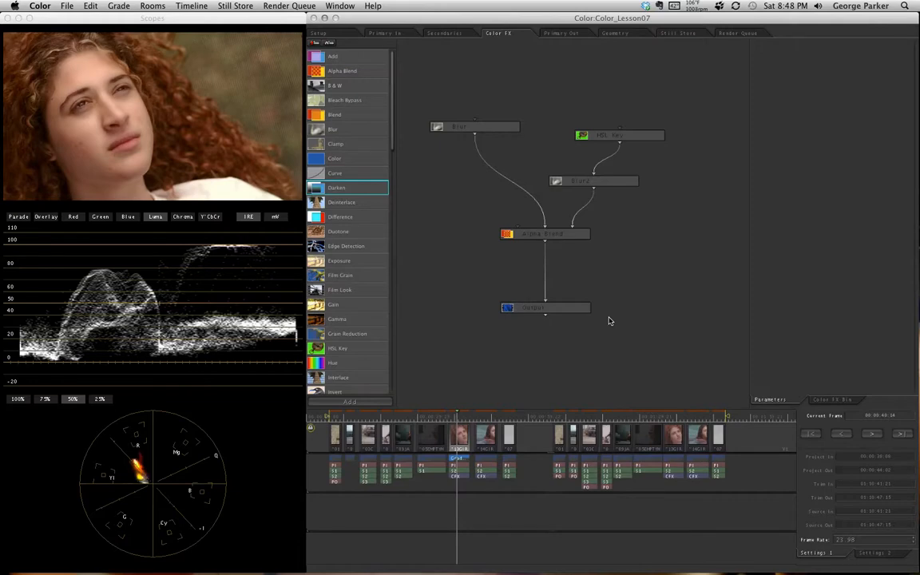
# - Delete the clip's whole Color FX node tree: Blur, HSL Key, Blur2, Alpha Blend and Output
pyautogui.moveTo(487, 130); pyautogui.dragTo(494, 107)
pyautogui.click(533, 309)
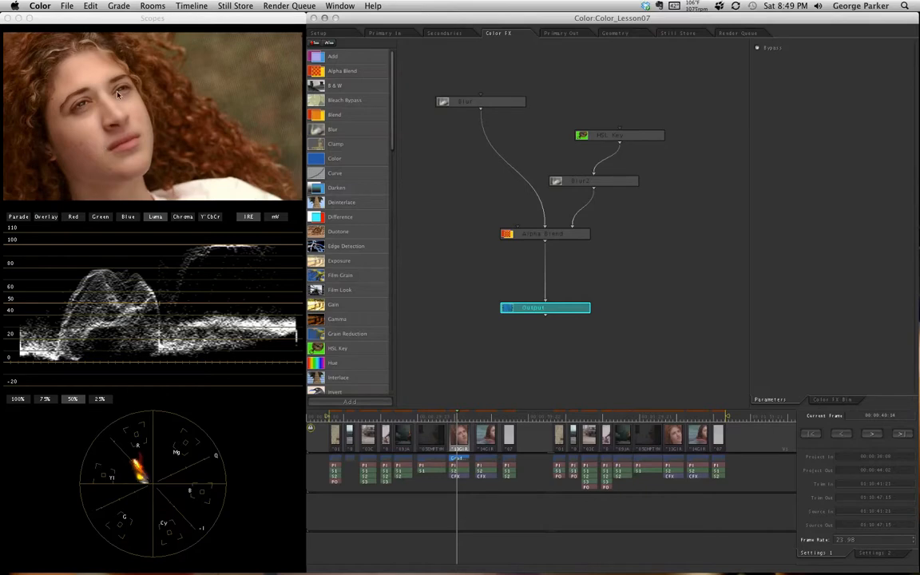
pyautogui.press('ctrl+super+Escape')
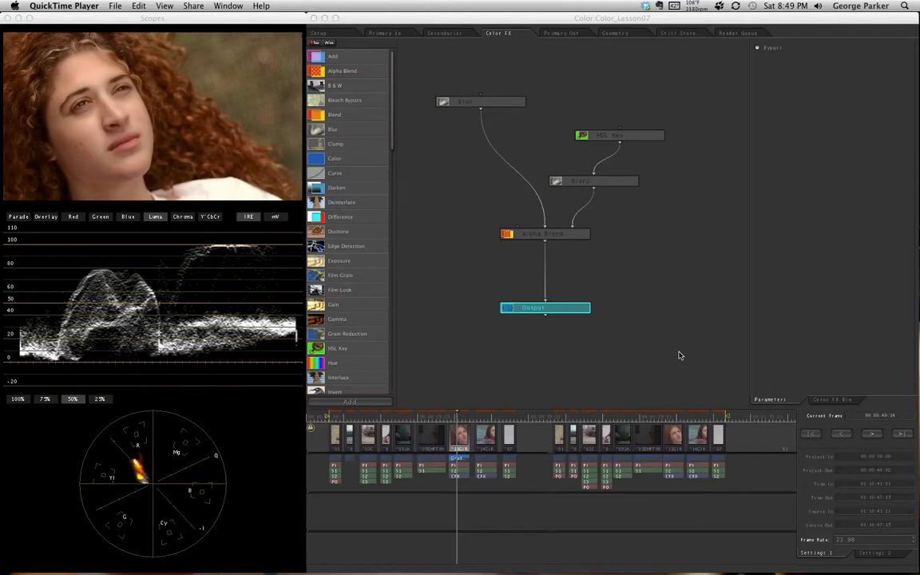
pyautogui.click(423, 78)
pyautogui.moveTo(418, 75); pyautogui.dragTo(669, 362)
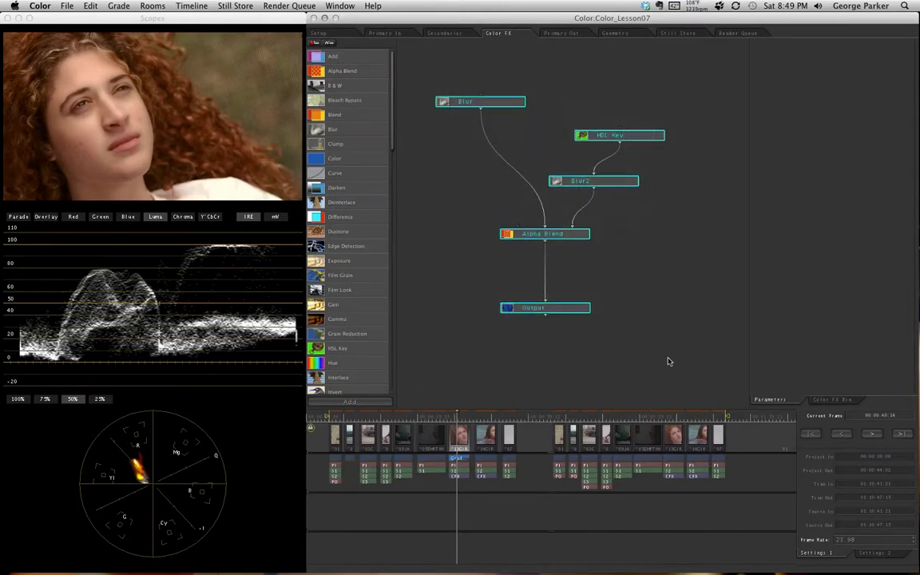
pyautogui.press('Delete')
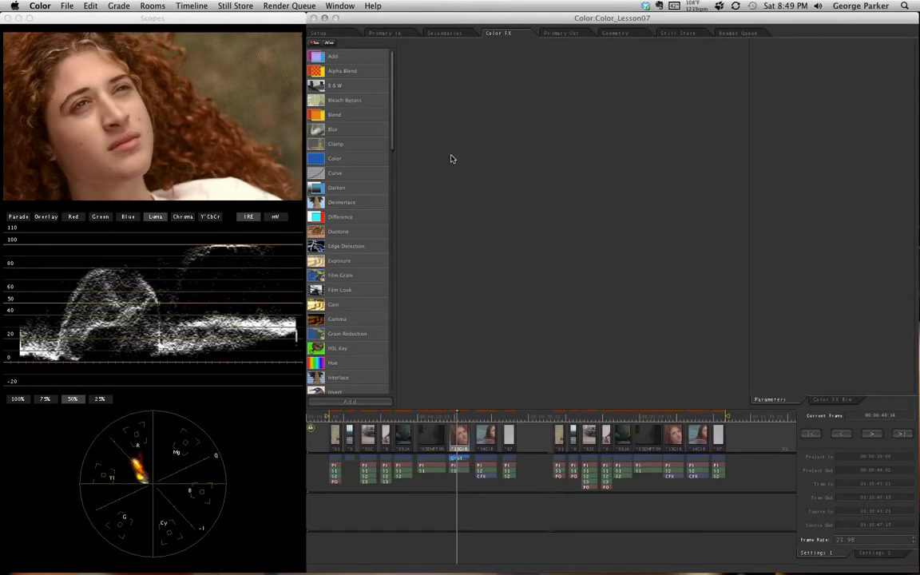
# - In Primary In, reset the Luma curve, reshape it as a gentle three-point S-curve, and shift the midtone balance slightly toward yellow
pyautogui.click(391, 34)
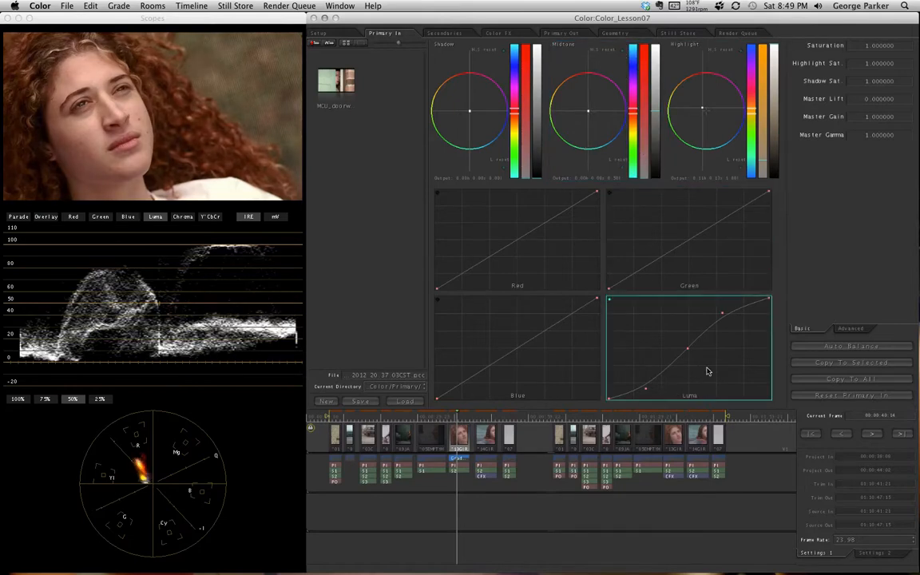
pyautogui.click(609, 299)
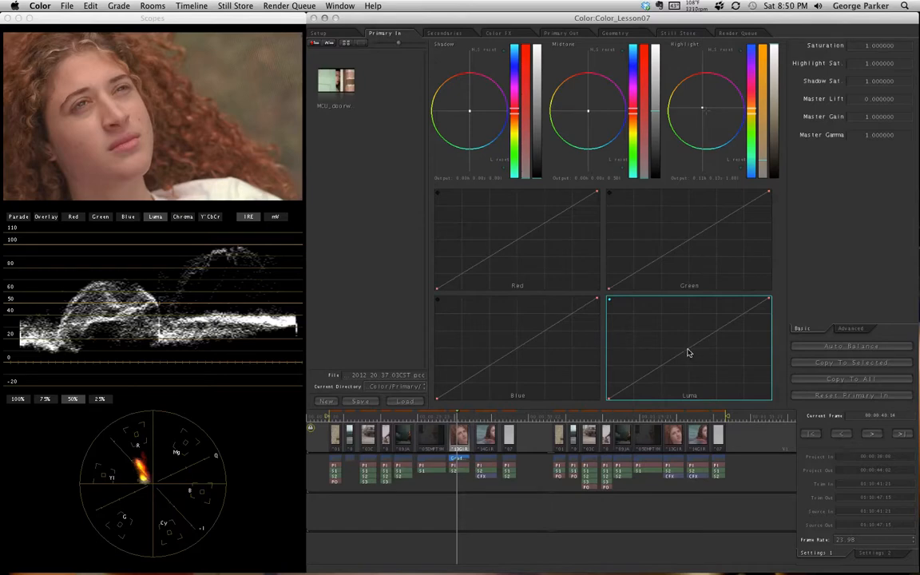
pyautogui.click(688, 351)
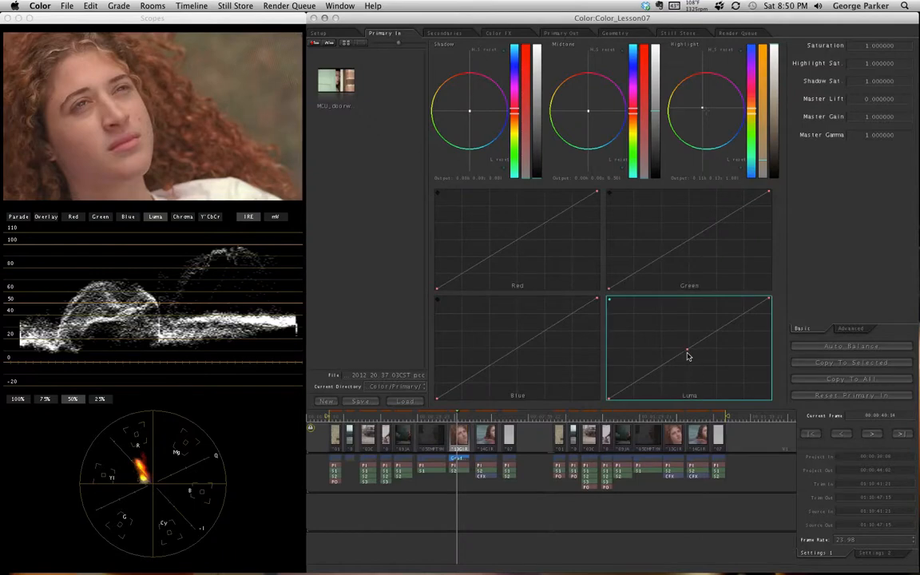
pyautogui.click(648, 379)
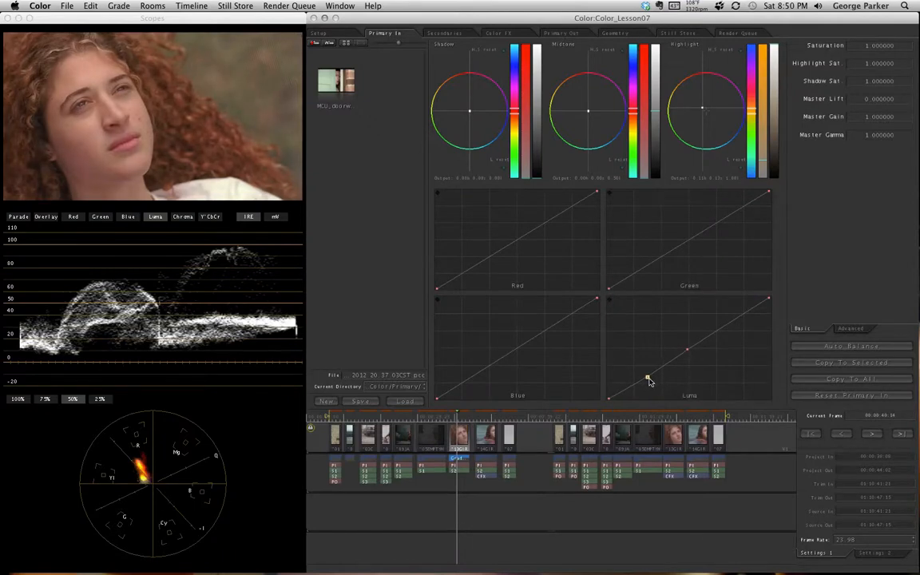
pyautogui.moveTo(650, 381)
pyautogui.mouseDown()
pyautogui.moveTo(653, 392)
pyautogui.moveTo(649, 382)
pyautogui.mouseUp()
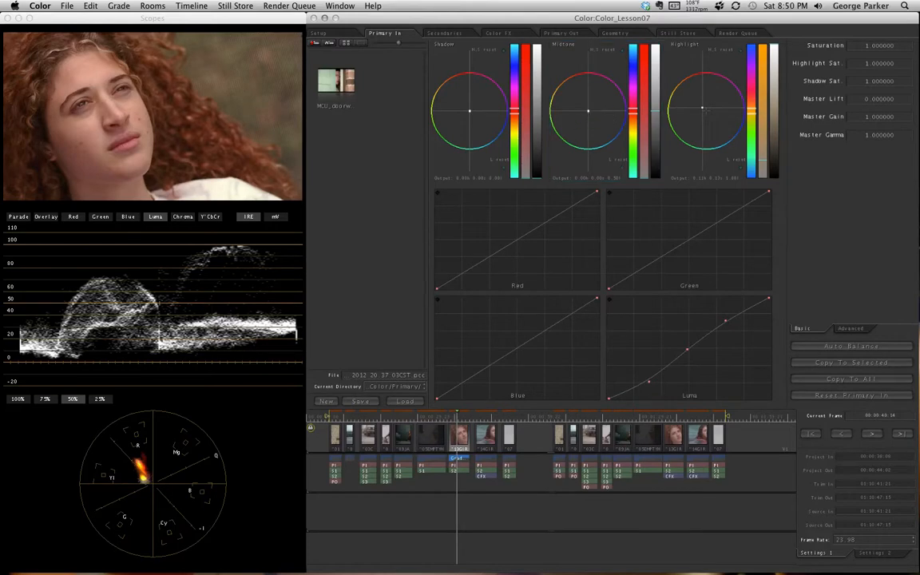
pyautogui.moveTo(588, 115); pyautogui.dragTo(585, 110)
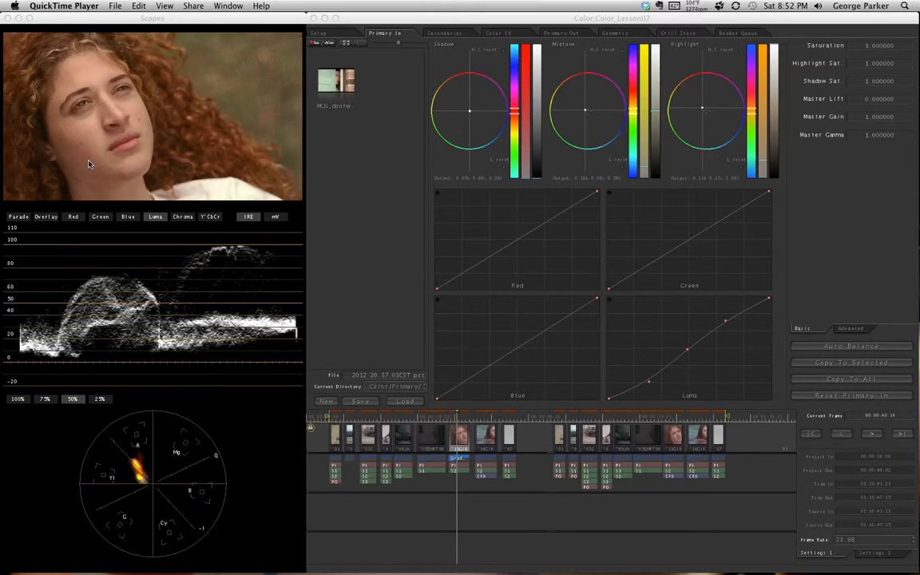
# - Compare the Previews and Hue Curve views of secondary 2 in the Secondaries room and disable that secondary
pyautogui.click(454, 34)
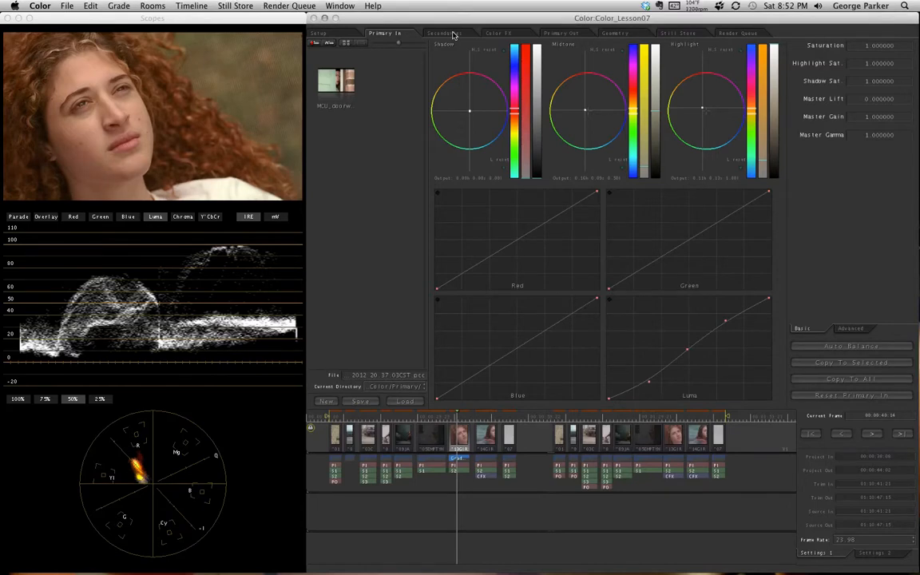
pyautogui.click(452, 35)
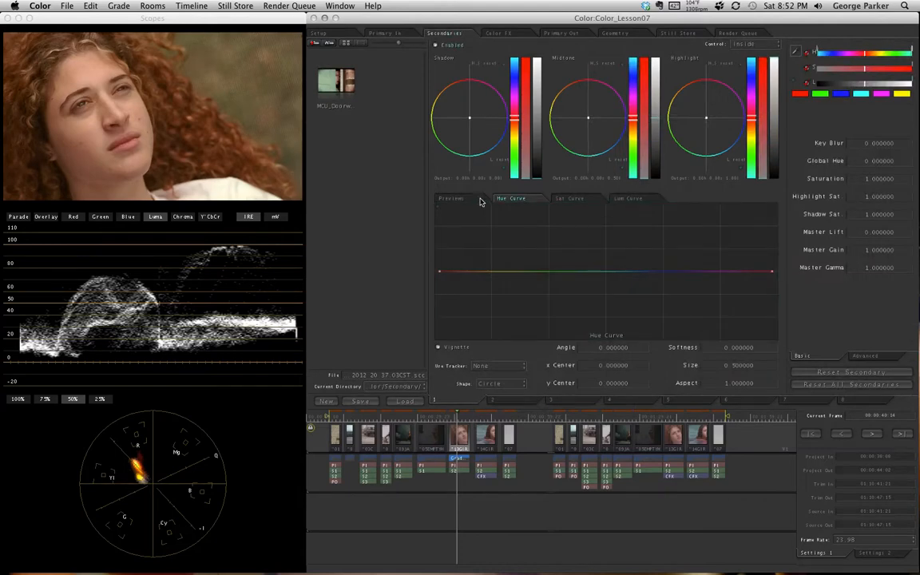
pyautogui.click(518, 404)
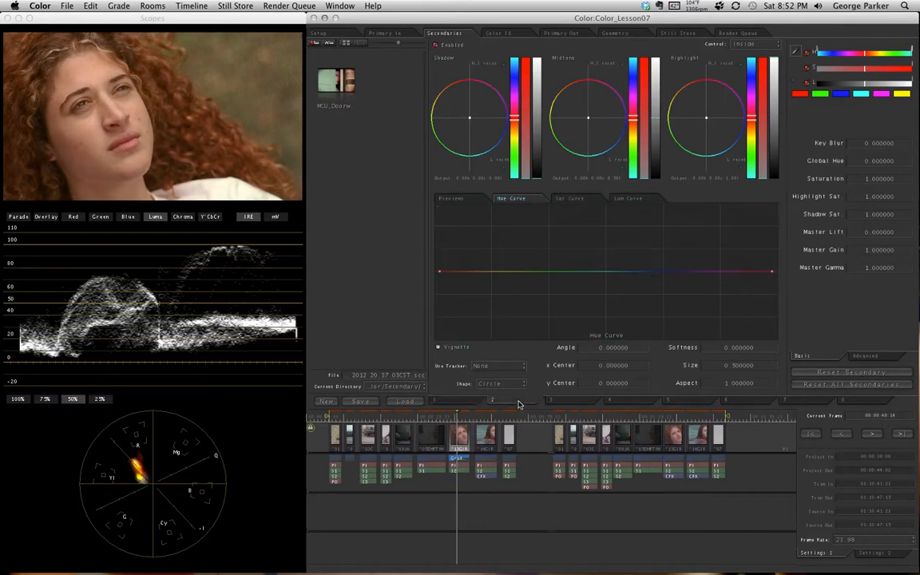
pyautogui.click(463, 199)
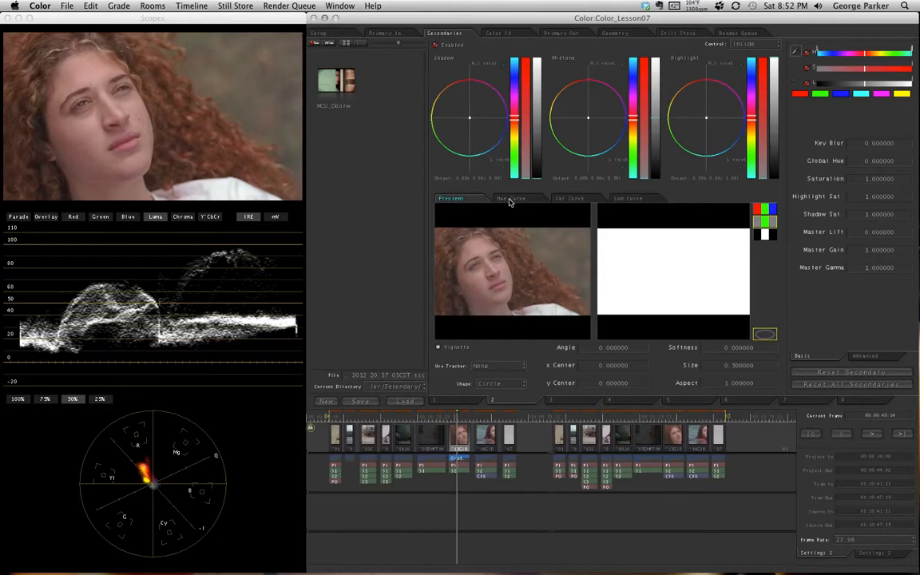
pyautogui.click(509, 199)
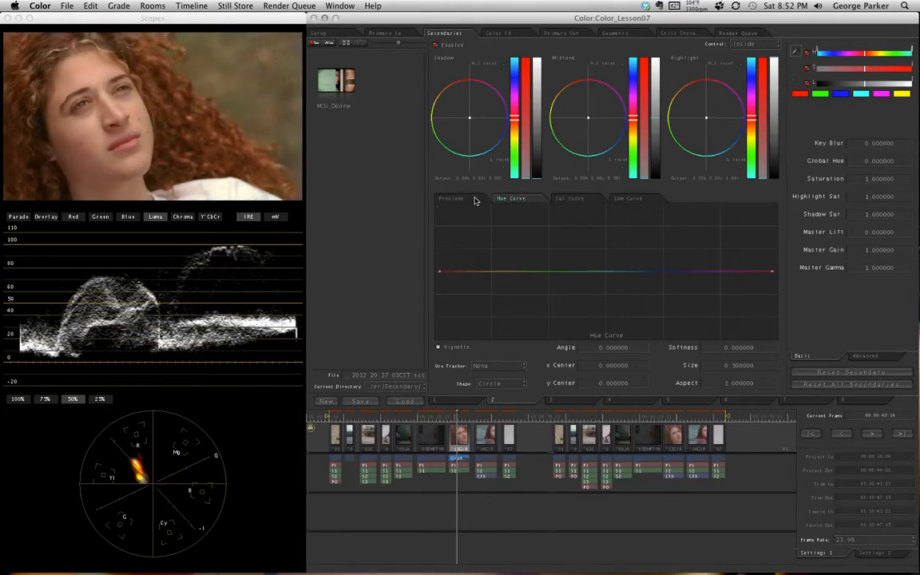
pyautogui.click(475, 200)
pyautogui.click(517, 200)
pyautogui.click(477, 199)
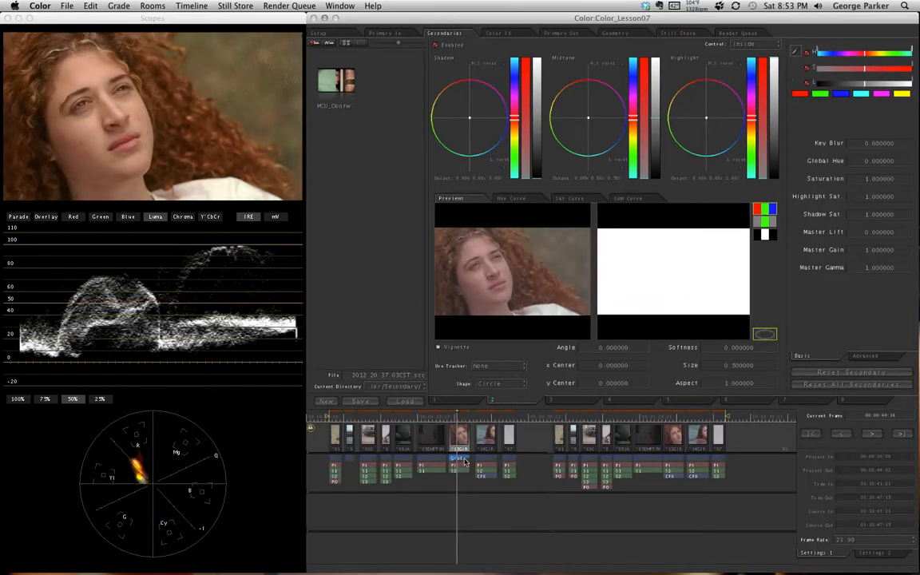
pyautogui.click(452, 47)
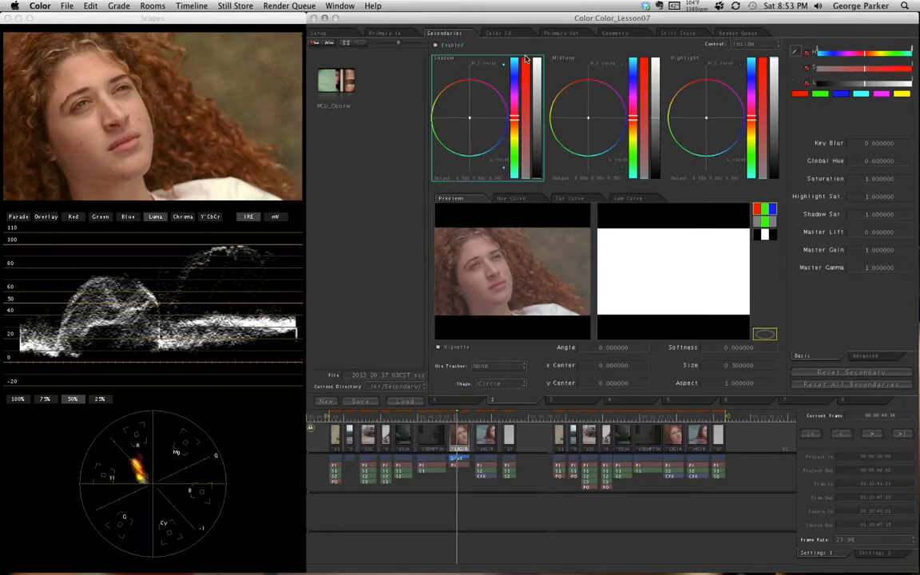
# - Examine the available Color FX nodes and the preset effects stored in the Color FX Bin
pyautogui.click(492, 33)
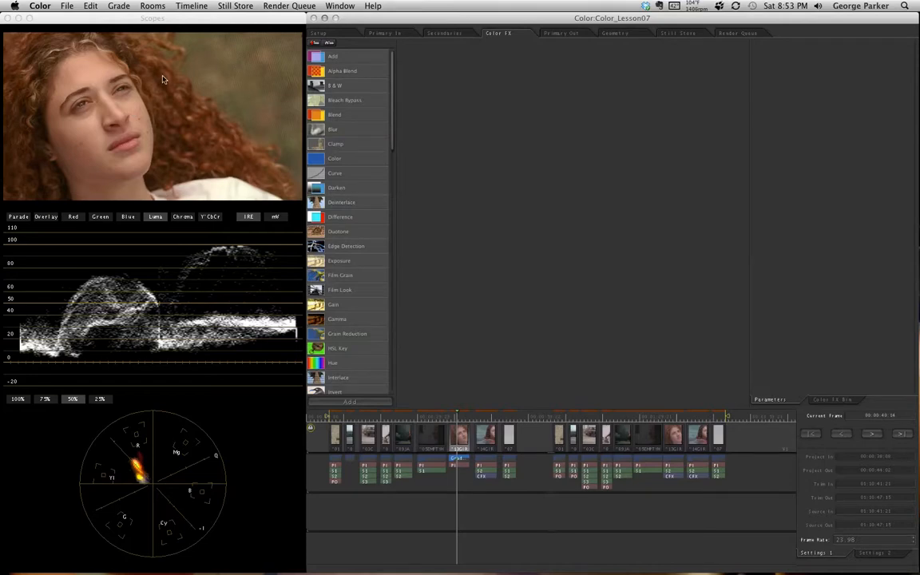
pyautogui.press('super+Tab')
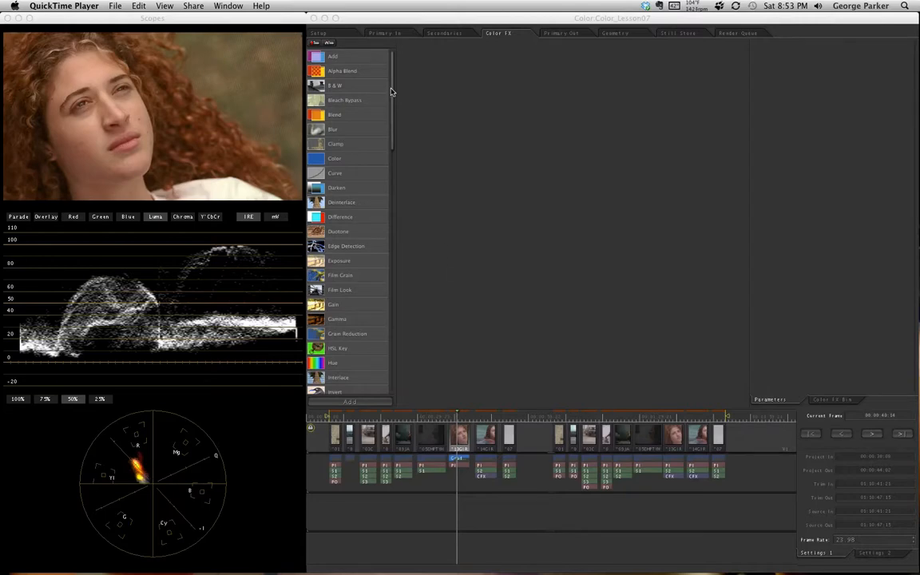
pyautogui.click(391, 172)
pyautogui.scroll(-4, 392, 267)
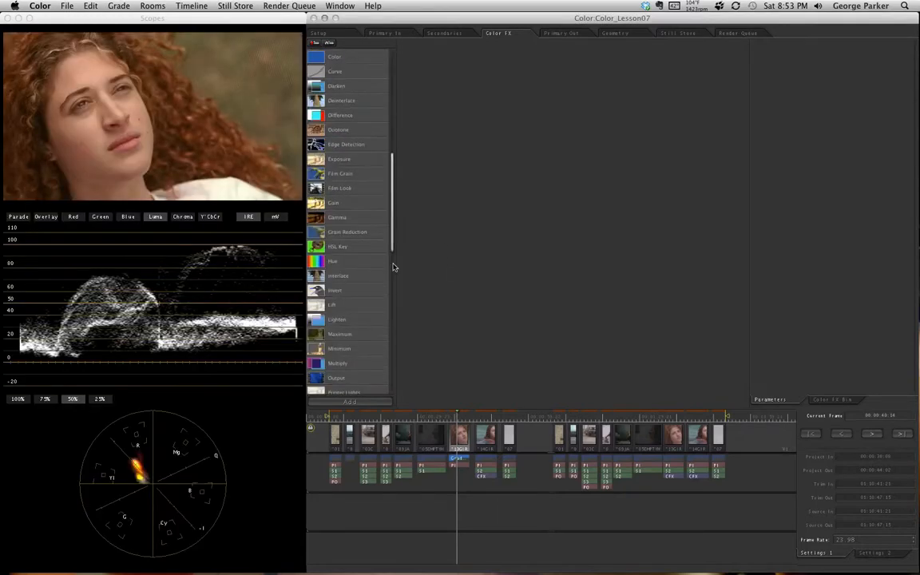
pyautogui.moveTo(392, 267); pyautogui.dragTo(391, 93)
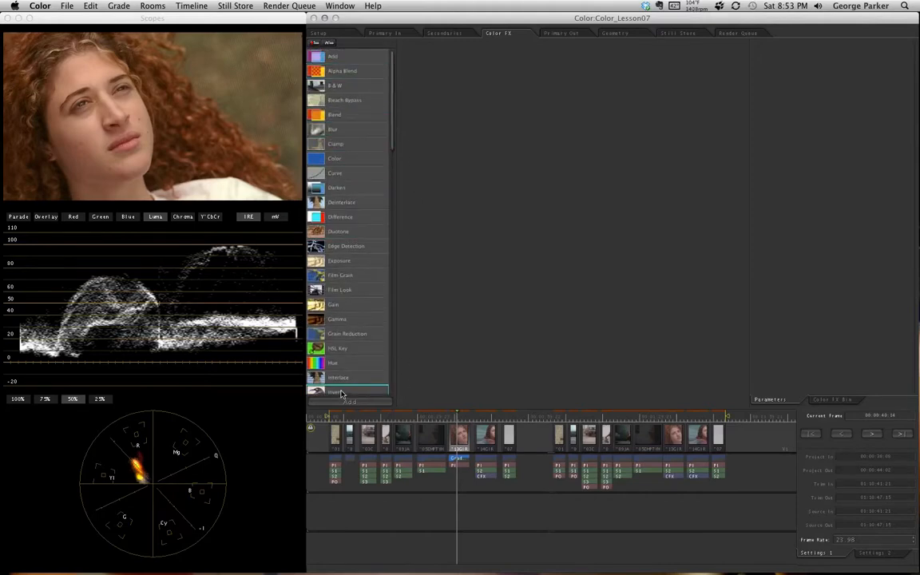
pyautogui.click(347, 202)
pyautogui.click(822, 399)
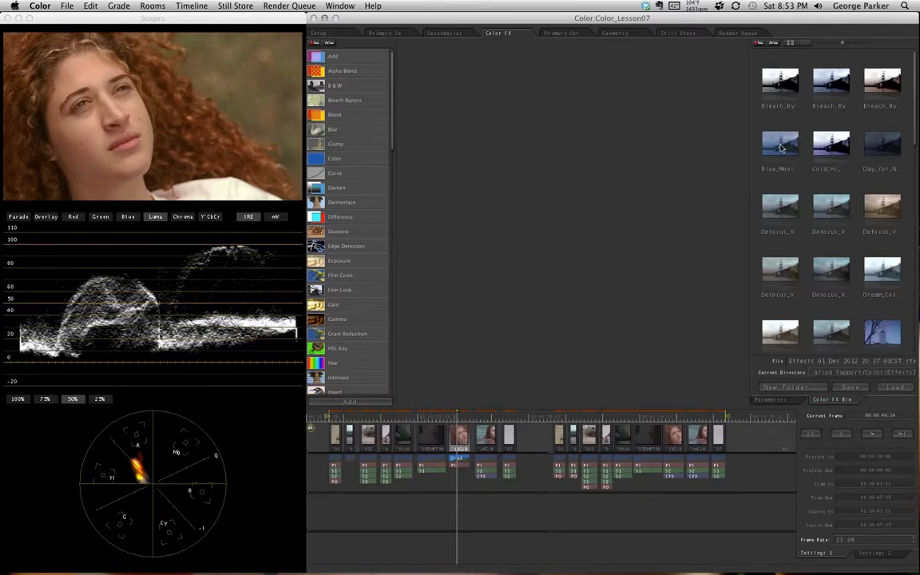
pyautogui.scroll(-3, 825, 77)
pyautogui.scroll(-2, 830, 199)
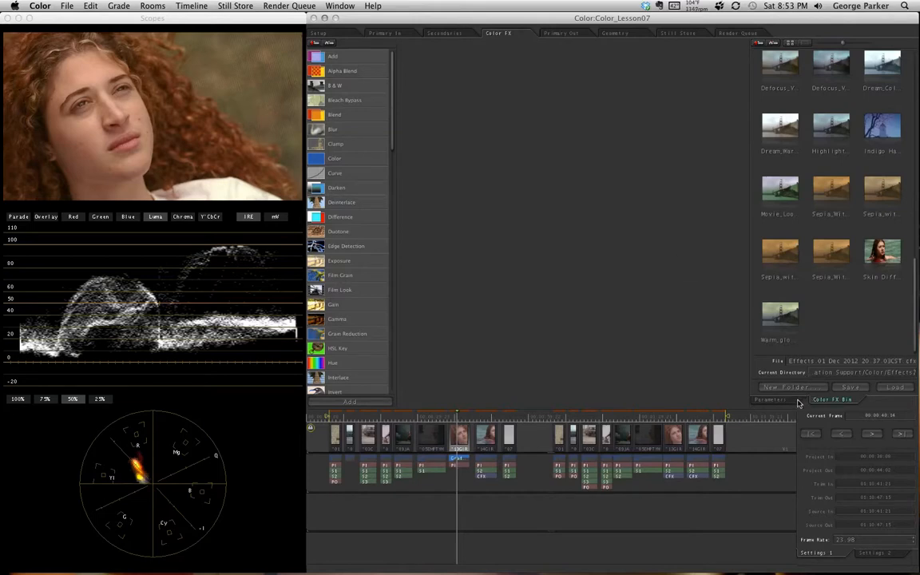
pyautogui.click(769, 399)
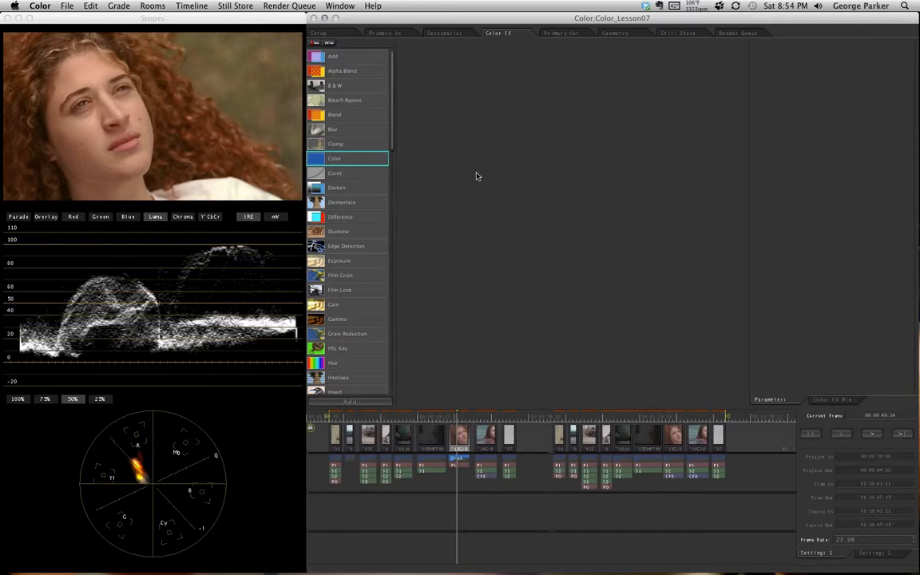
# - Add a B&W node to the empty Color FX tree and move its Output node further below it
pyautogui.moveTo(360, 85); pyautogui.dragTo(551, 159)
pyautogui.press('Delete')
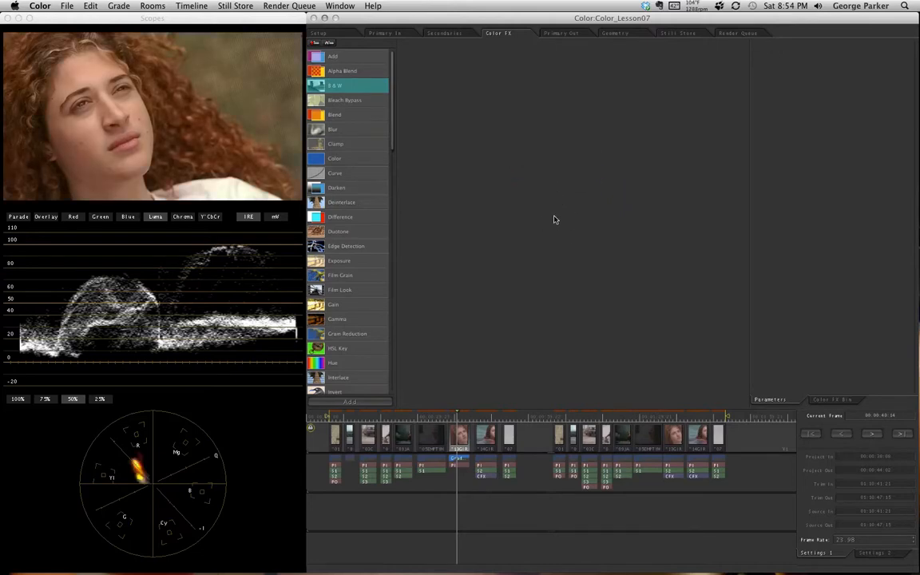
pyautogui.moveTo(376, 88); pyautogui.dragTo(541, 152)
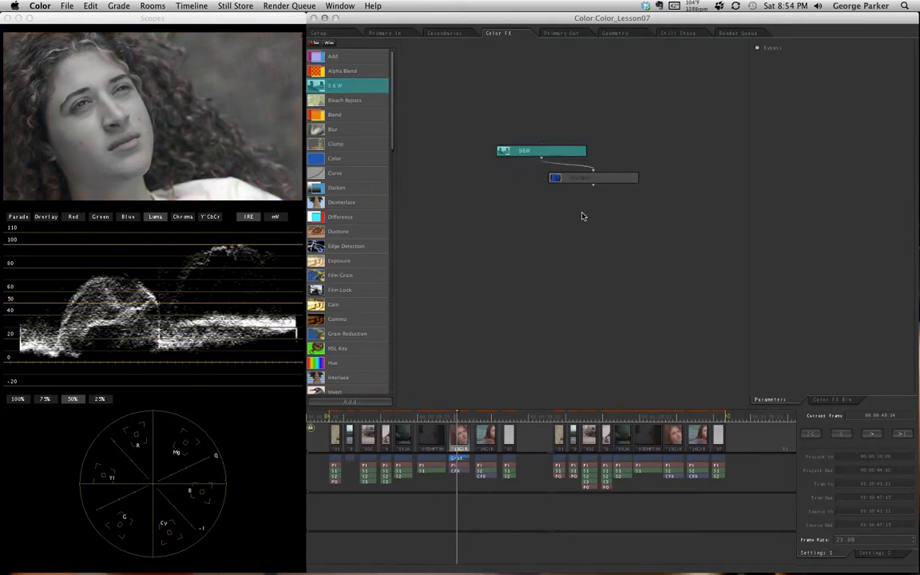
pyautogui.moveTo(582, 178); pyautogui.dragTo(596, 244)
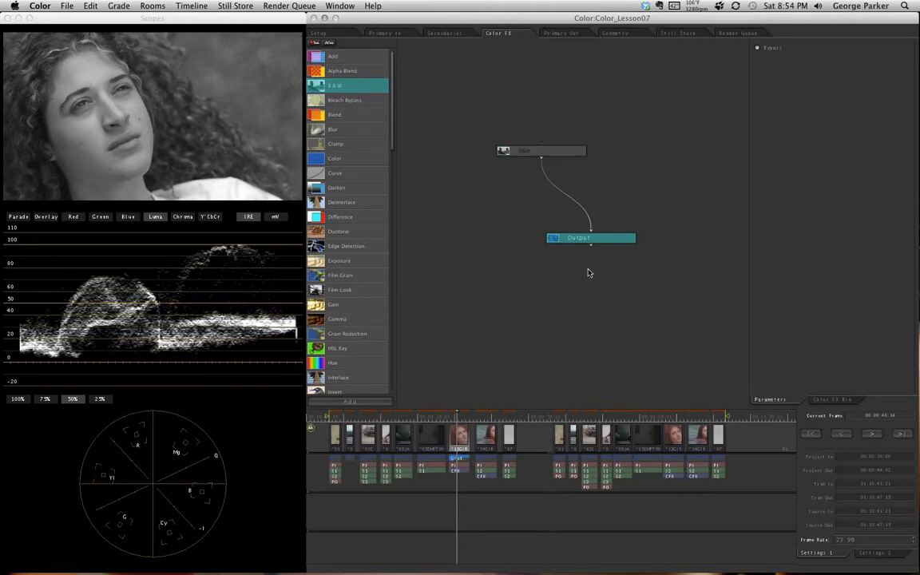
# - Delete the Output node from the Color FX tree and move the B&W node slightly lower
pyautogui.click(580, 239)
pyautogui.moveTo(621, 241); pyautogui.dragTo(625, 252)
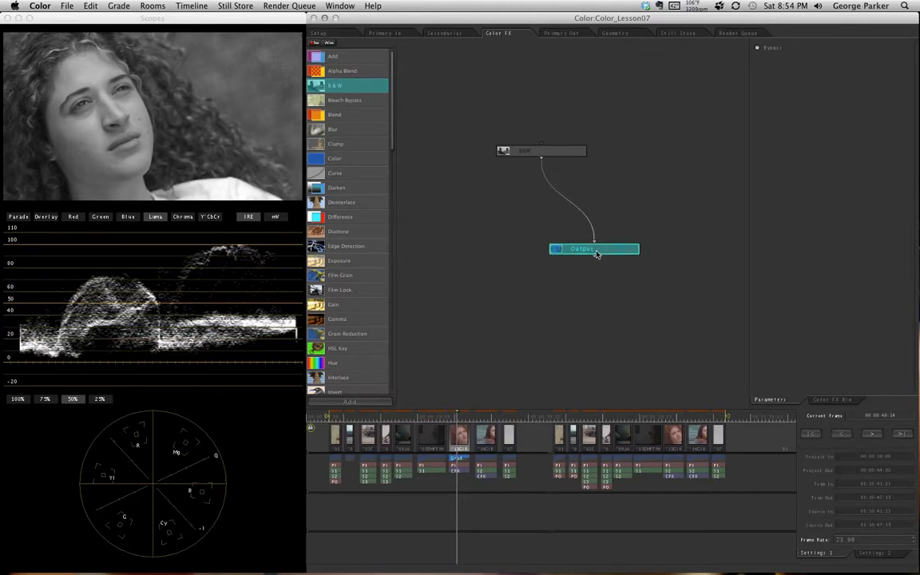
pyautogui.press('Delete')
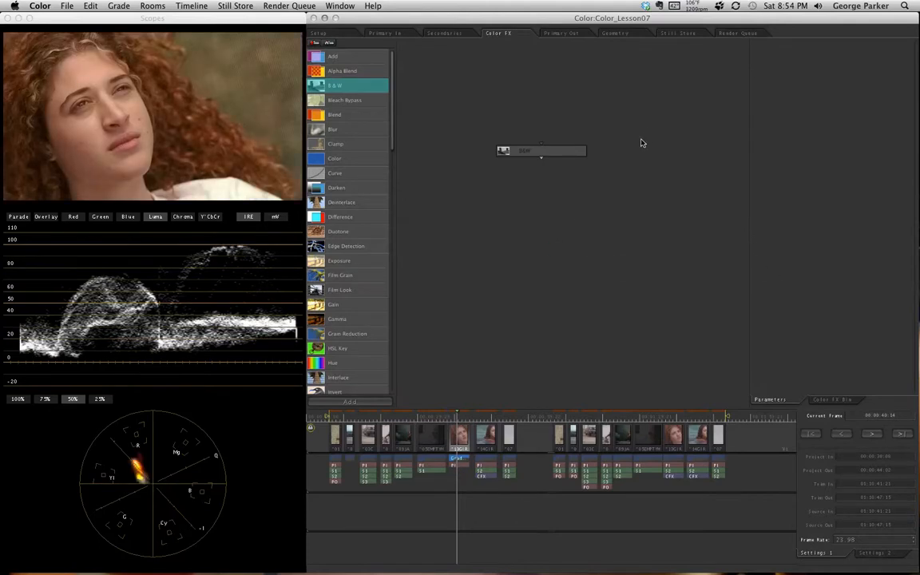
pyautogui.moveTo(568, 156); pyautogui.dragTo(583, 190)
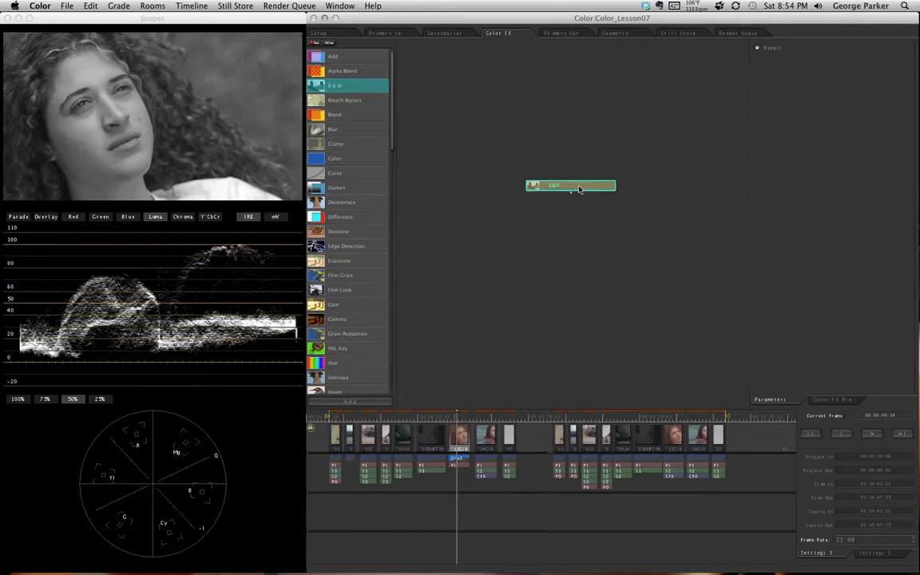
# - Add an Output node below the B&W node in the Color FX tree and clear the node selection
pyautogui.moveTo(392, 113); pyautogui.dragTo(386, 304)
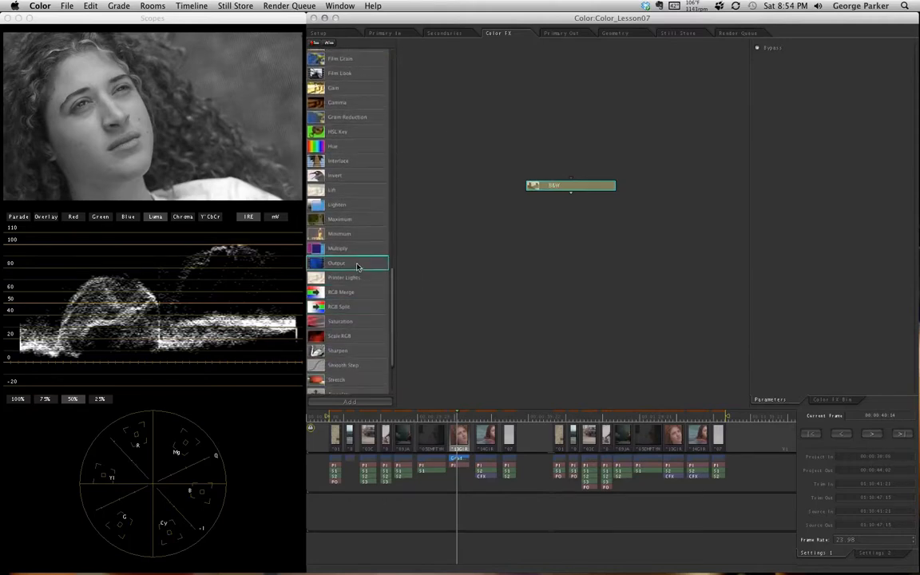
pyautogui.moveTo(356, 265); pyautogui.dragTo(603, 265)
pyautogui.click(598, 206)
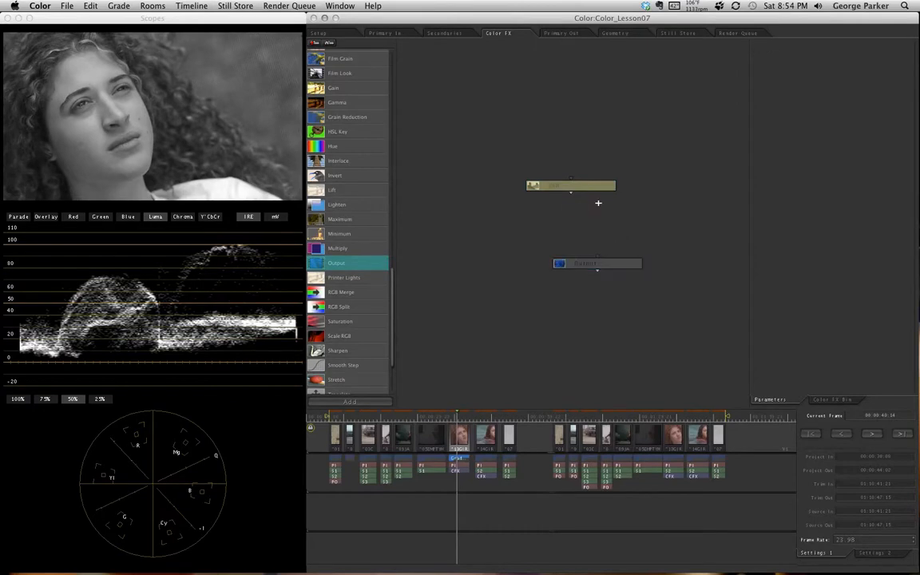
pyautogui.click(597, 202)
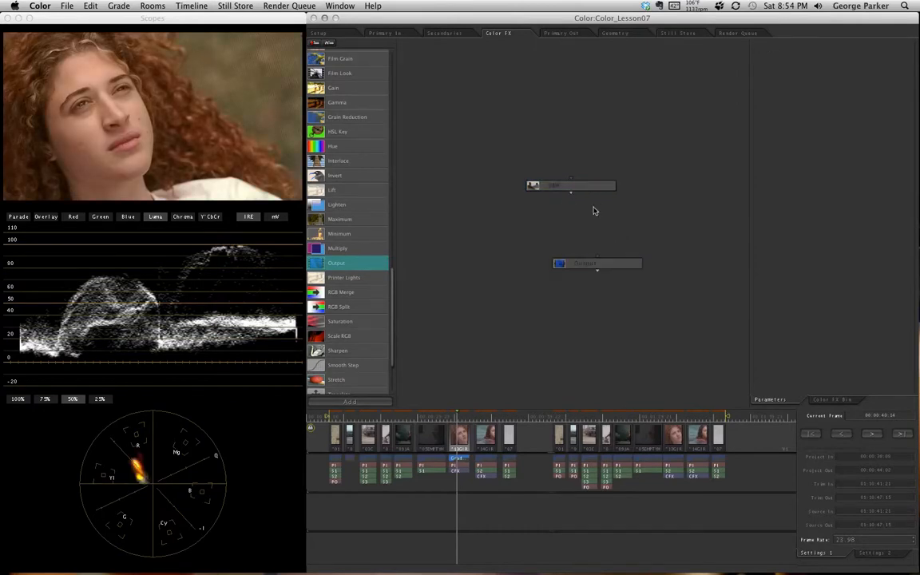
# - Connect the B&W node's output to the Output node's input and move the B&W node slightly farther up
pyautogui.moveTo(579, 185); pyautogui.dragTo(599, 263)
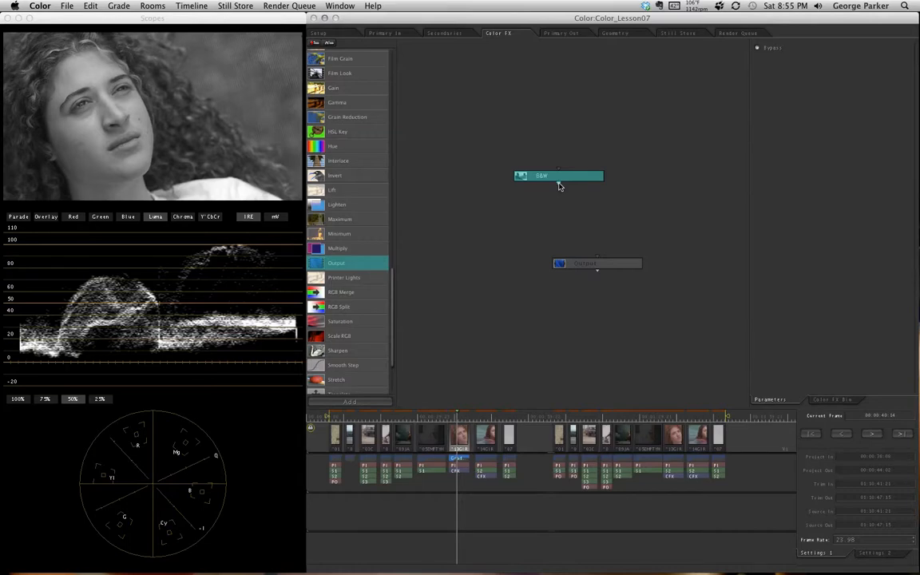
pyautogui.moveTo(558, 184); pyautogui.dragTo(598, 257)
pyautogui.click(568, 181)
pyautogui.moveTo(567, 181); pyautogui.dragTo(561, 170)
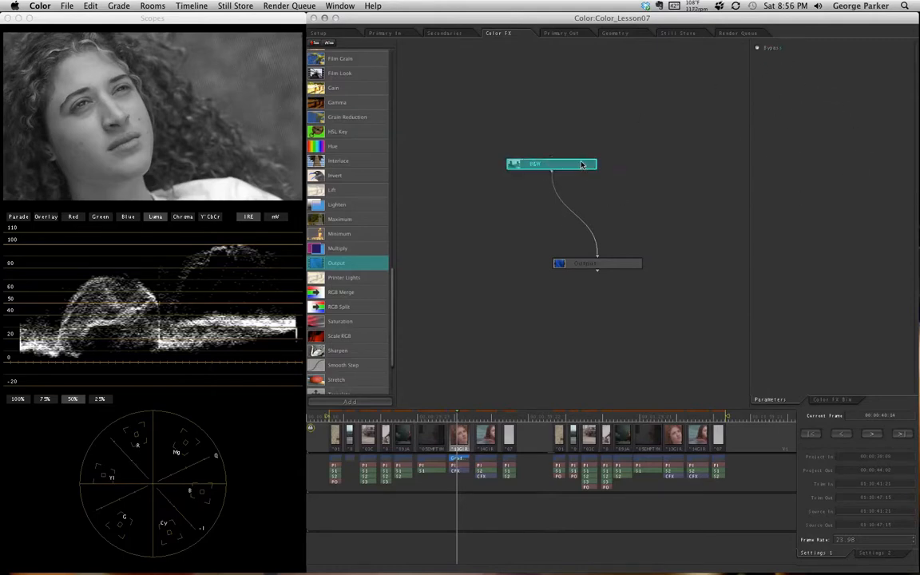
# - Delete the B&W node from the Color FX tree and move the Output node slightly lower
pyautogui.press('Delete')
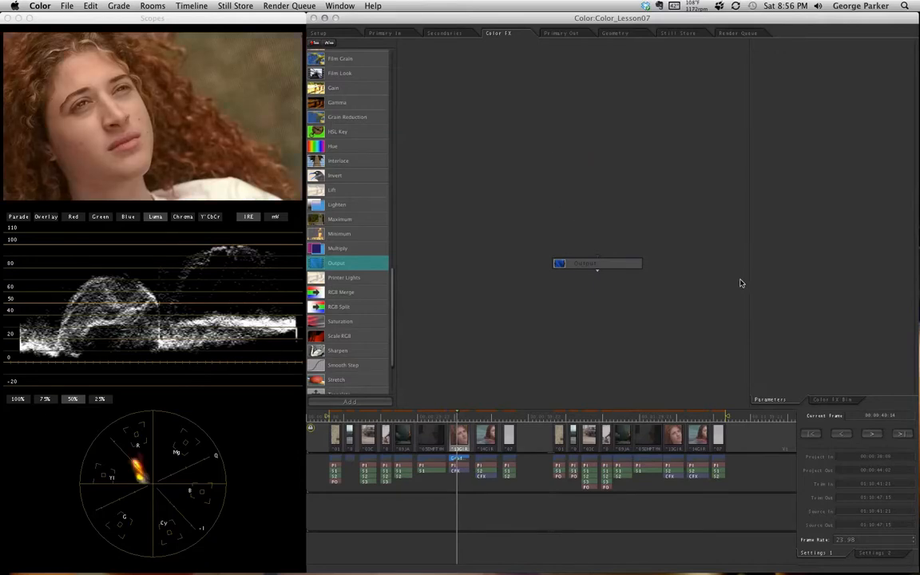
pyautogui.click(616, 265)
pyautogui.moveTo(620, 264); pyautogui.dragTo(592, 280)
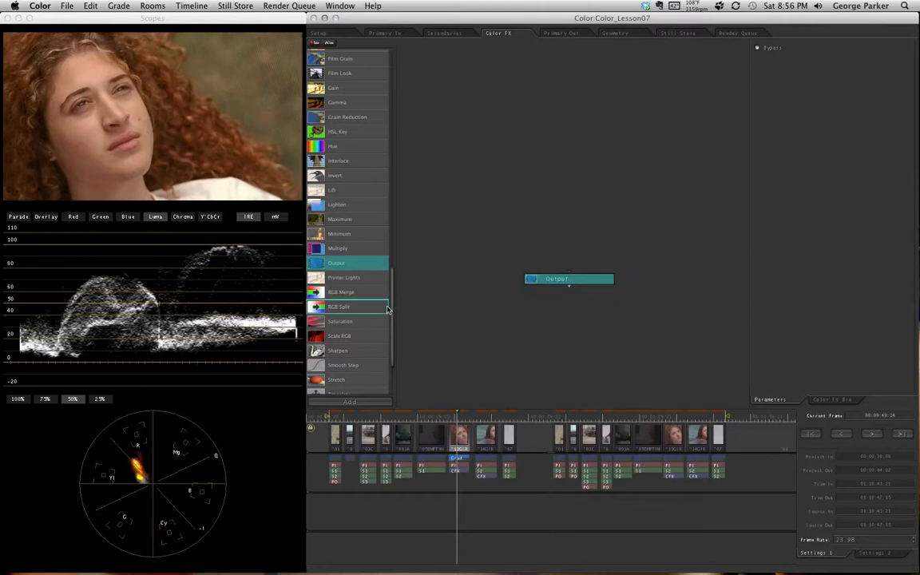
# - Add a Blend node above the Output node, inspect its Blend parameter, and delete the node again
pyautogui.scroll(1, 391, 299)
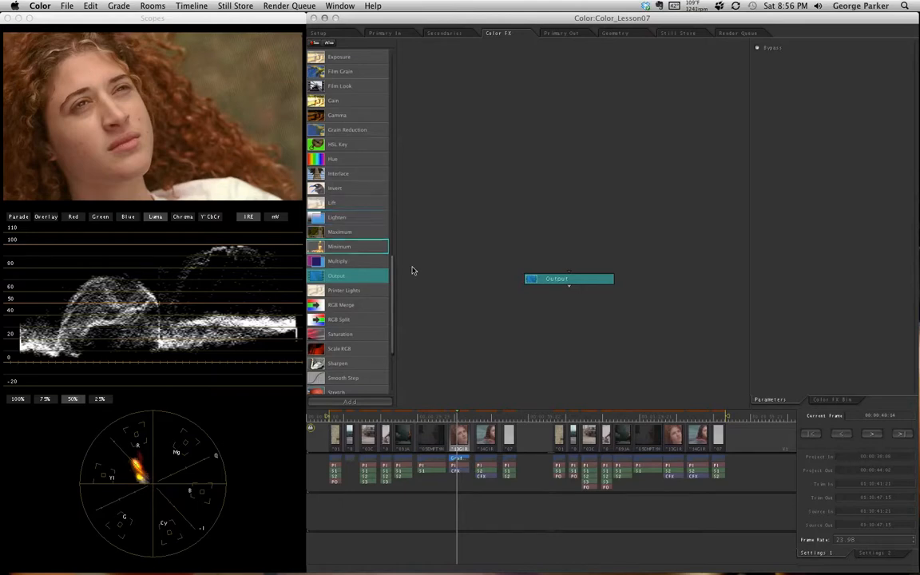
pyautogui.moveTo(392, 283); pyautogui.dragTo(396, 75)
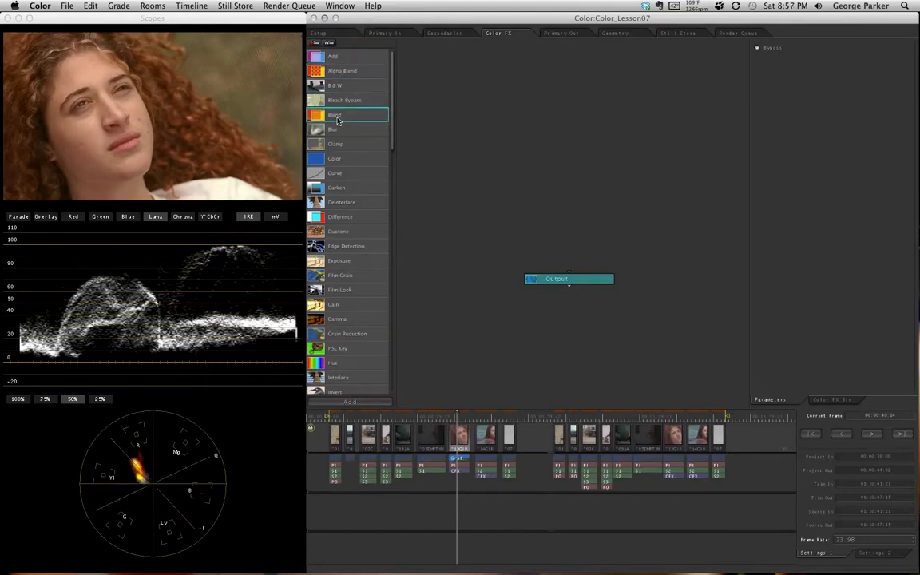
pyautogui.moveTo(336, 116); pyautogui.dragTo(552, 191)
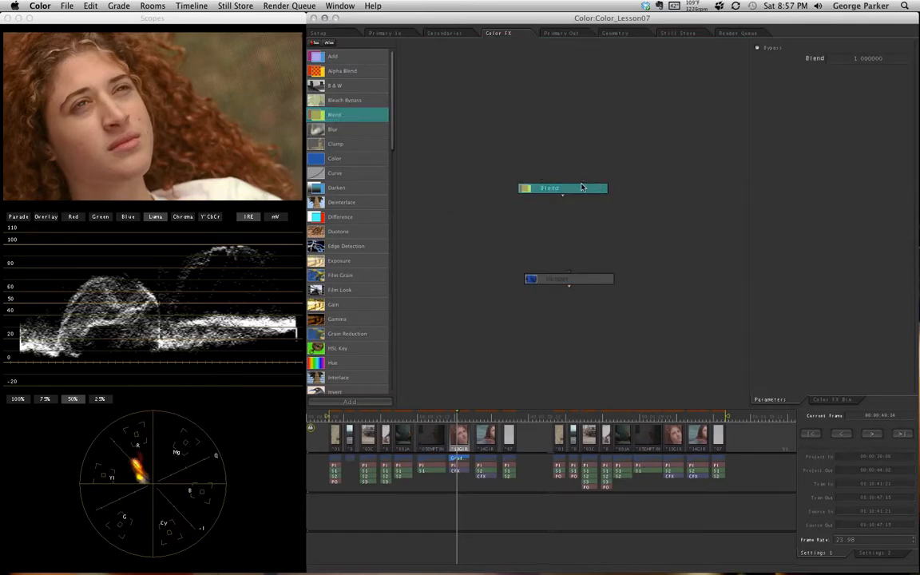
pyautogui.click(563, 204)
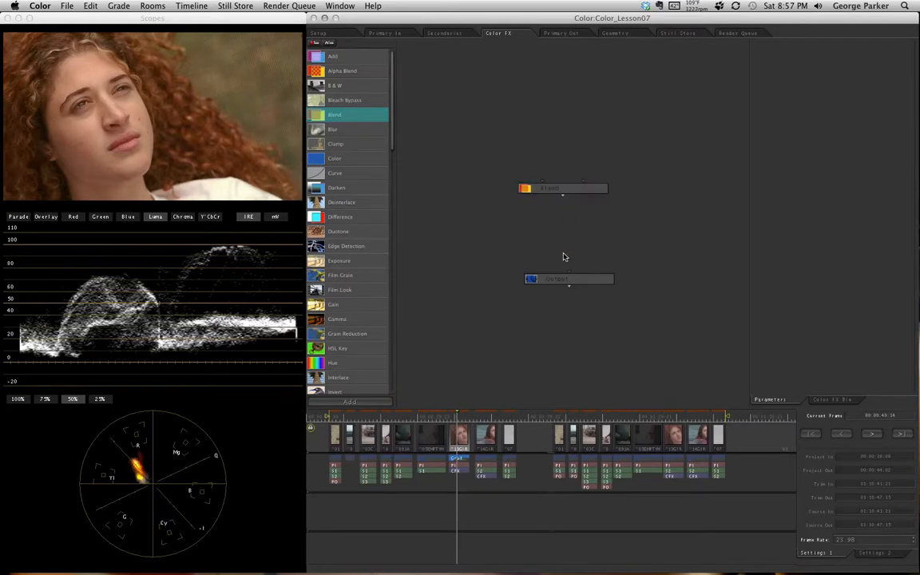
pyautogui.click(569, 191)
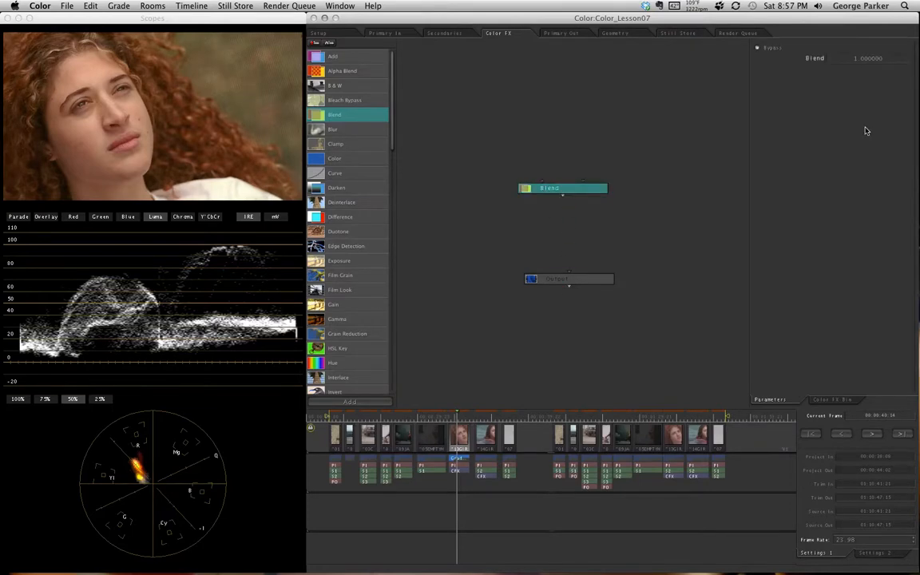
pyautogui.click(867, 64)
pyautogui.press('Delete')
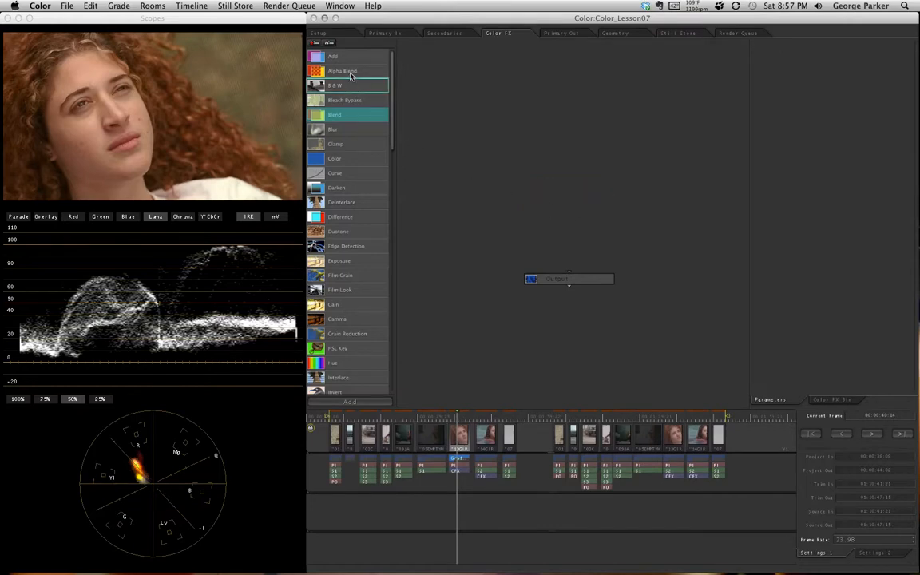
# - Add an Alpha Blend node above the Output node and connect its output to the Output node
pyautogui.moveTo(351, 73); pyautogui.dragTo(508, 189)
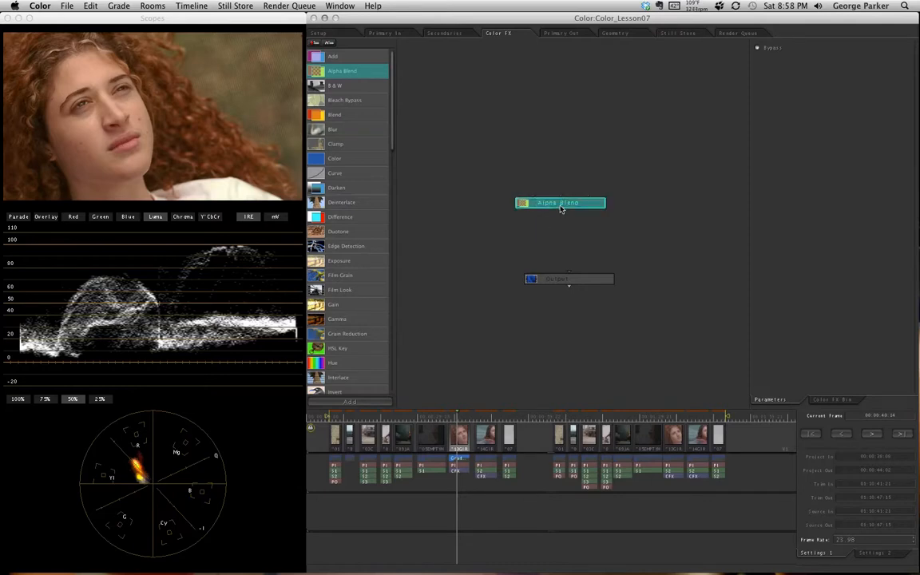
pyautogui.moveTo(559, 205); pyautogui.dragTo(563, 210)
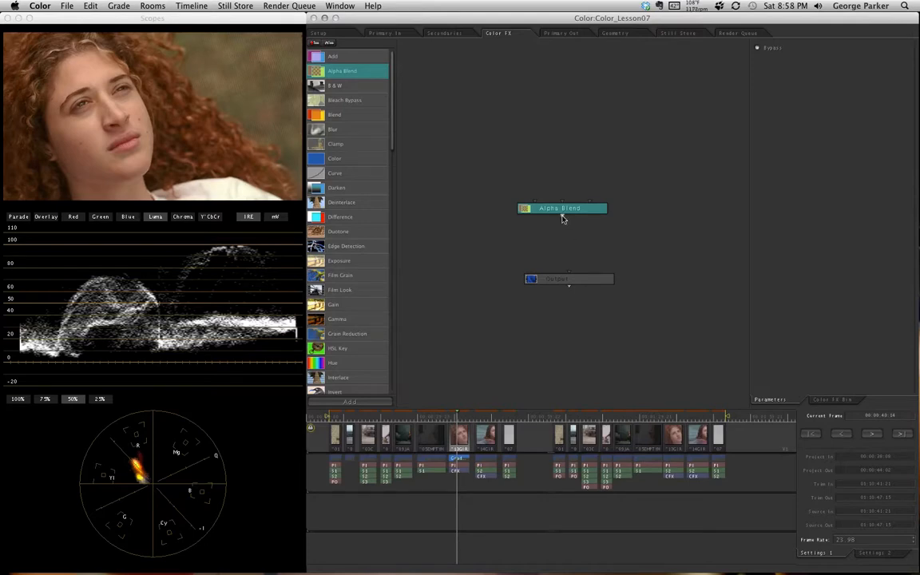
pyautogui.moveTo(562, 216); pyautogui.dragTo(619, 277)
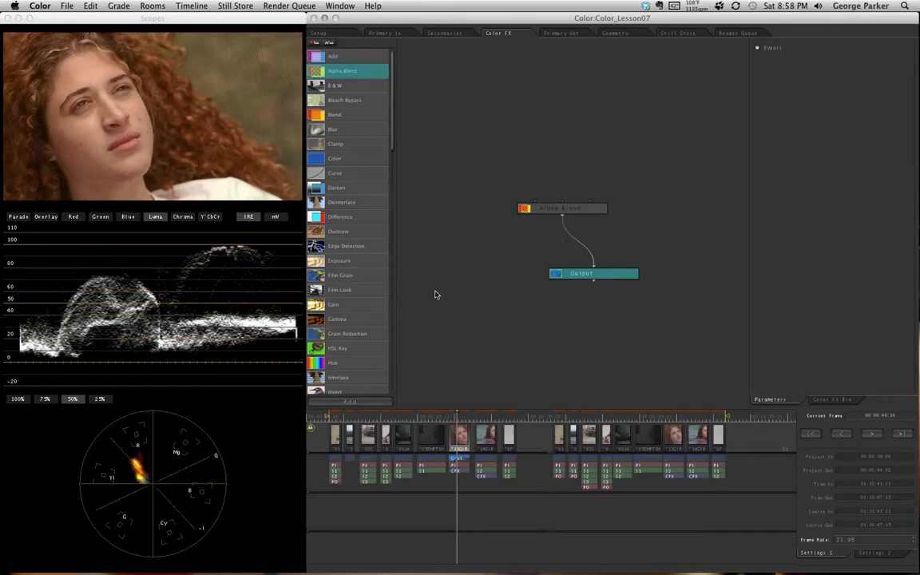
# - Add an HSL Key node to the tree and move the Alpha Blend node up and away from it
pyautogui.doubleClick(344, 352)
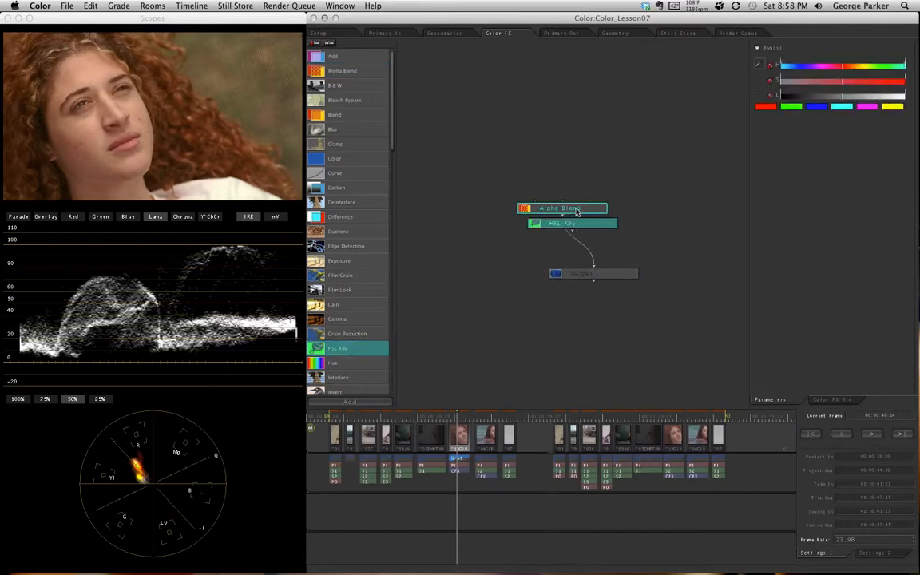
pyautogui.moveTo(576, 210); pyautogui.dragTo(655, 125)
pyautogui.click(616, 275)
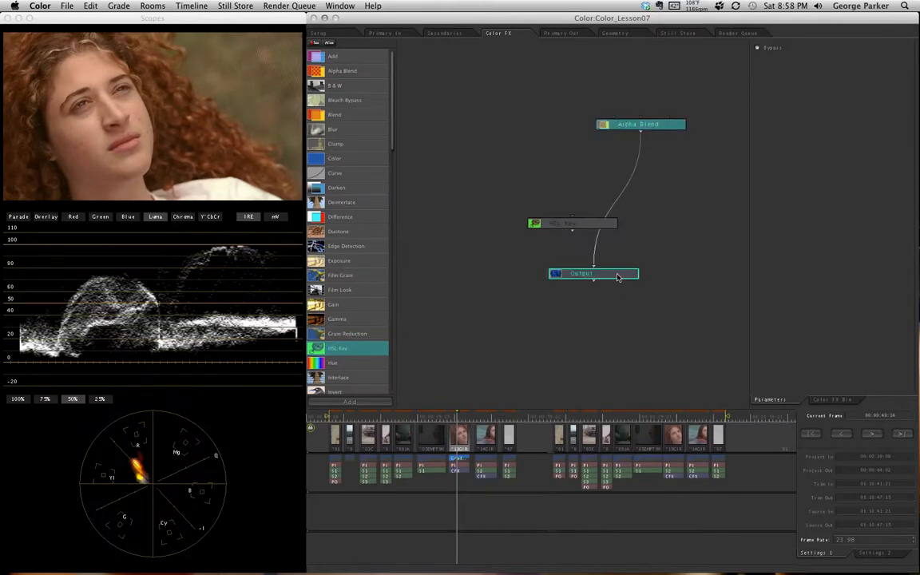
pyautogui.press('super+z')
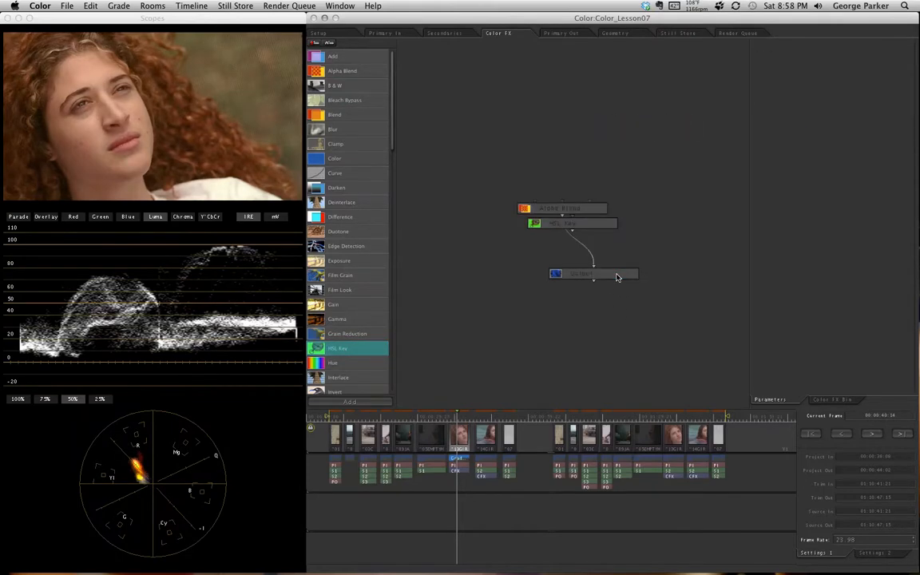
pyautogui.press('super+shift+z')
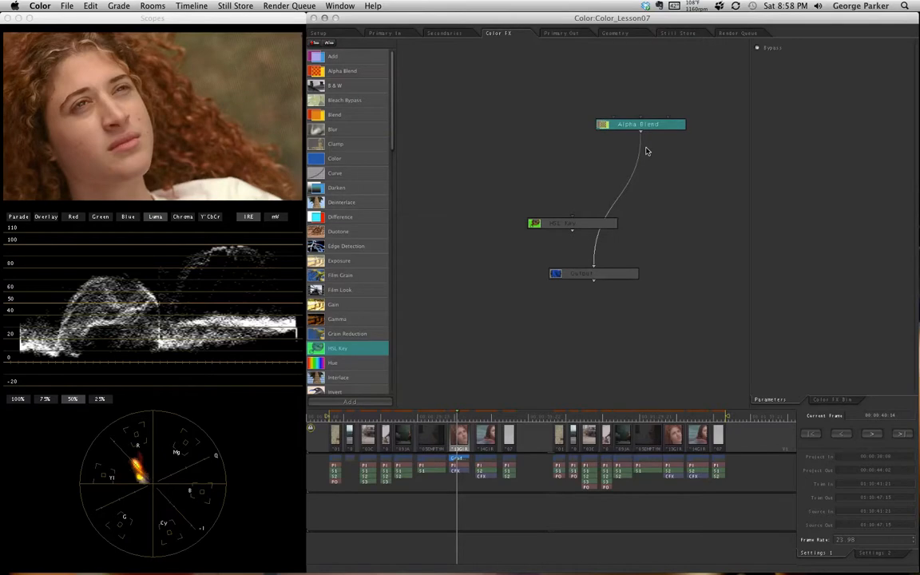
# - Replace the Alpha Blend and HSL Key nodes with one new HSL Key node placed well above the Output node
pyautogui.press('Delete')
pyautogui.moveTo(574, 233); pyautogui.dragTo(595, 272)
pyautogui.moveTo(349, 349); pyautogui.dragTo(605, 127)
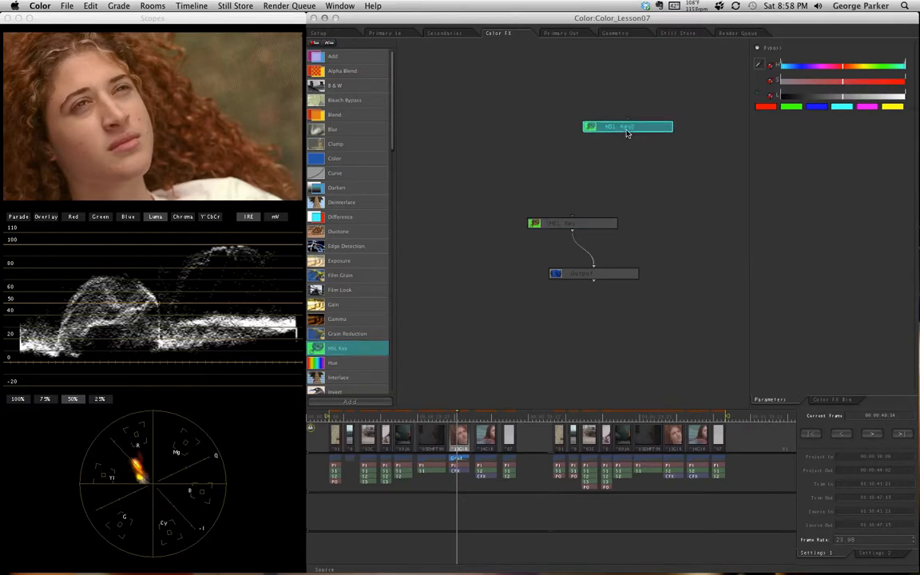
pyautogui.click(639, 274)
pyautogui.click(599, 225)
pyautogui.press('Delete')
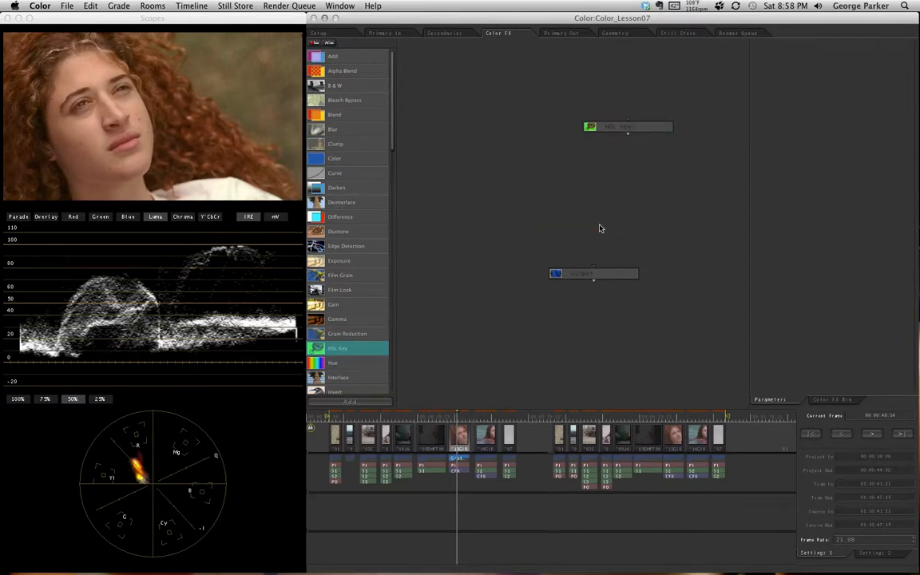
# - Add an Alpha Blend node between the HSL Key and Output nodes, feeding into the Output node
pyautogui.moveTo(351, 71); pyautogui.dragTo(593, 270)
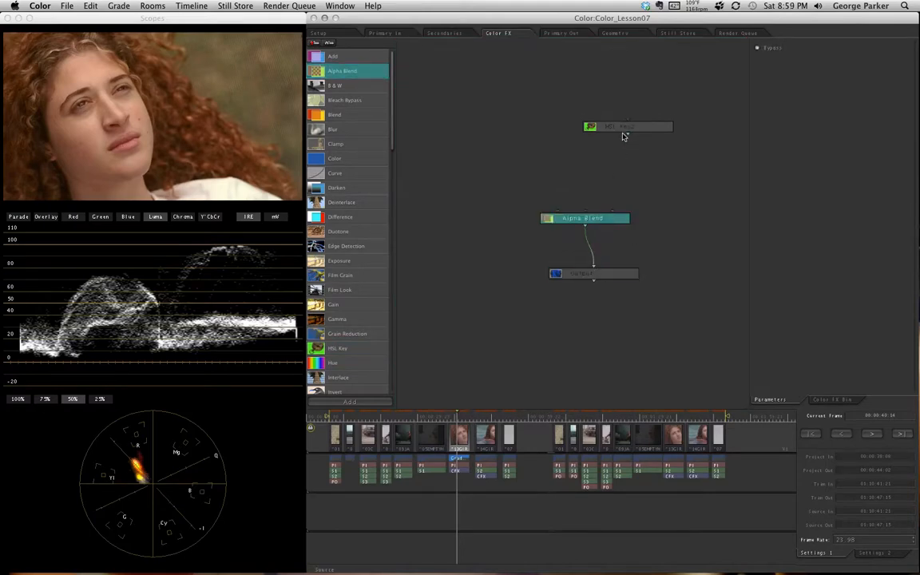
pyautogui.moveTo(612, 221); pyautogui.dragTo(599, 216)
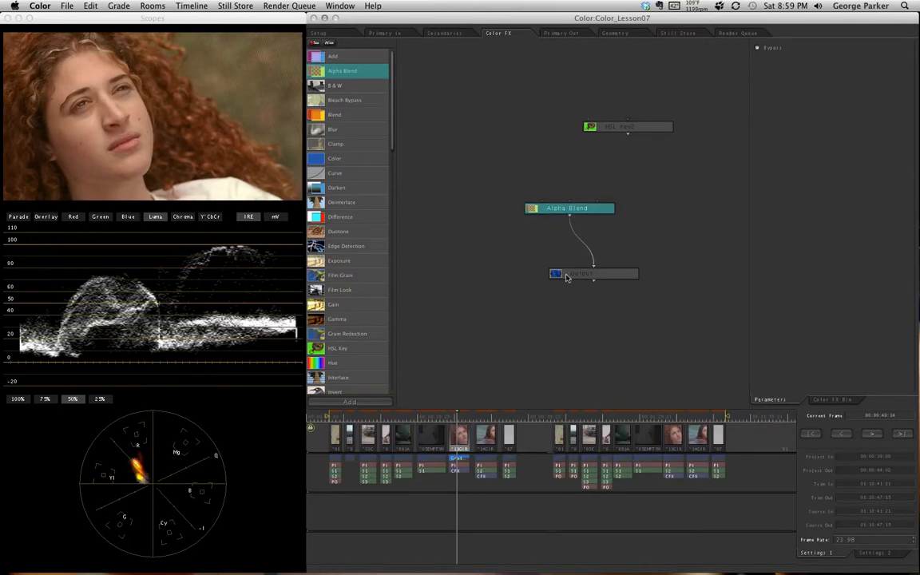
# - Sample the skin tone on the woman's face with the HSL Key node's eyedropper
pyautogui.click(647, 128)
pyautogui.click(648, 129)
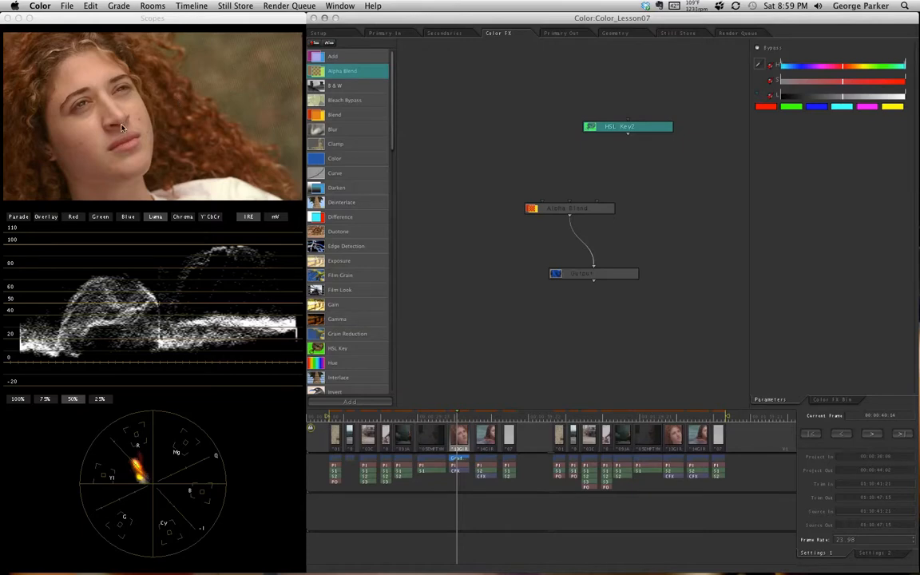
pyautogui.click(760, 68)
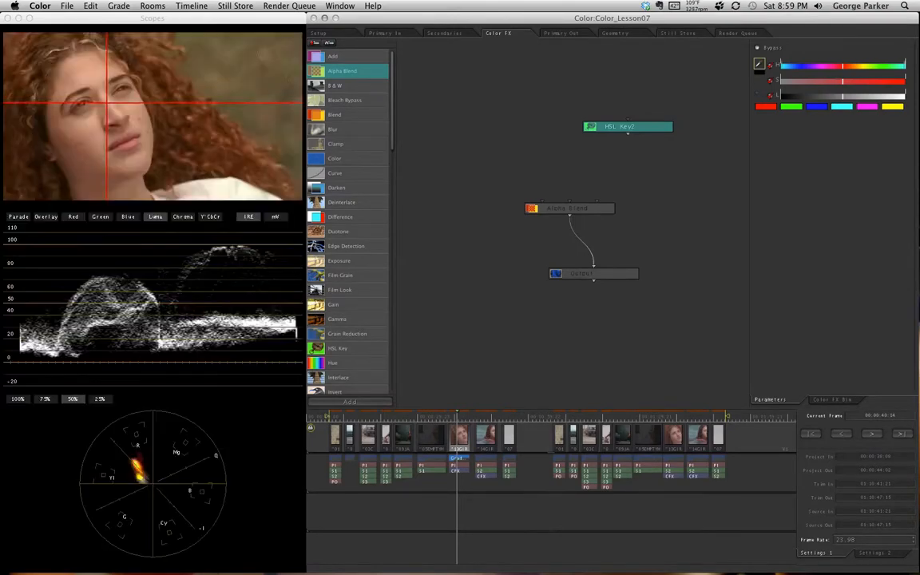
pyautogui.click(95, 85)
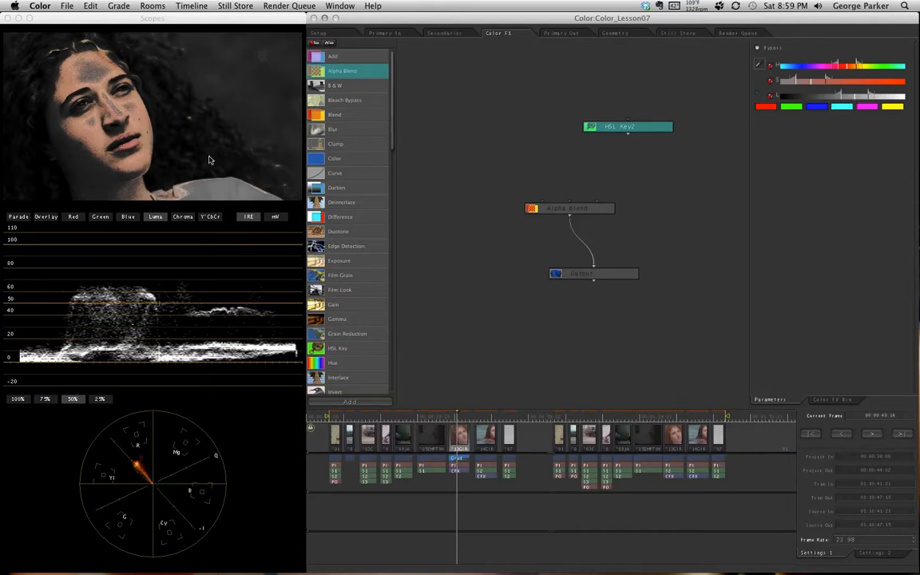
# - Compare the Output image with the key and refine the HSL Key's hue, saturation and luminance ranges to isolate the skin
pyautogui.click(584, 277)
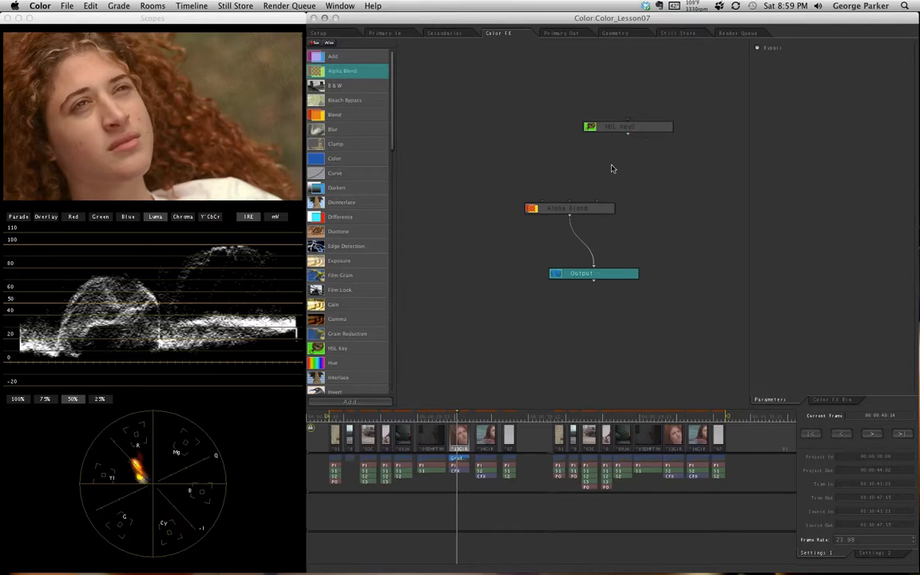
pyautogui.doubleClick(643, 129)
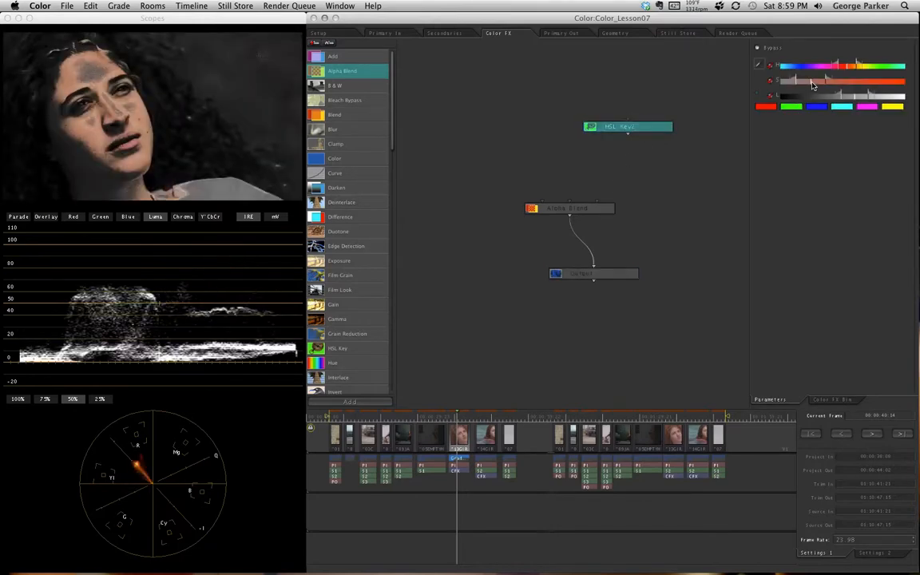
pyautogui.moveTo(812, 86); pyautogui.dragTo(842, 101)
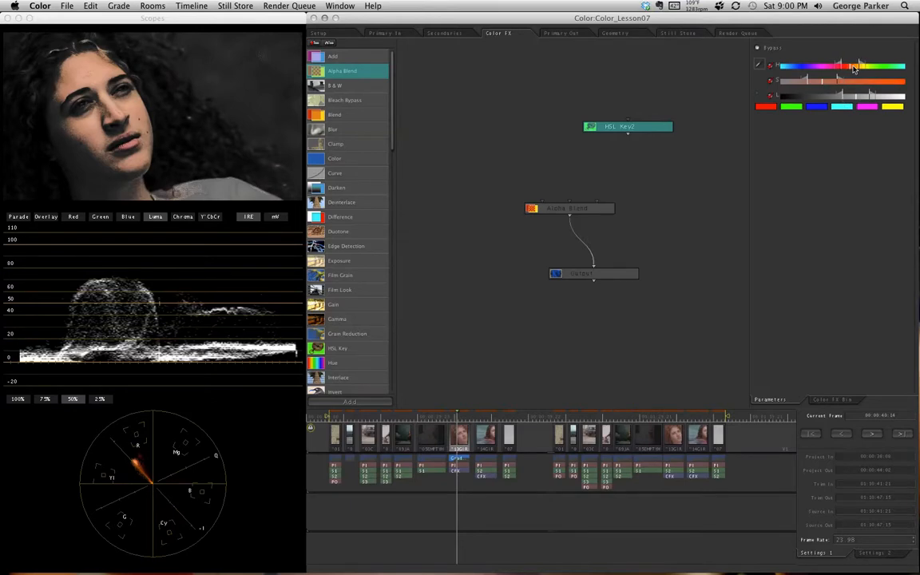
pyautogui.moveTo(851, 69); pyautogui.dragTo(835, 83)
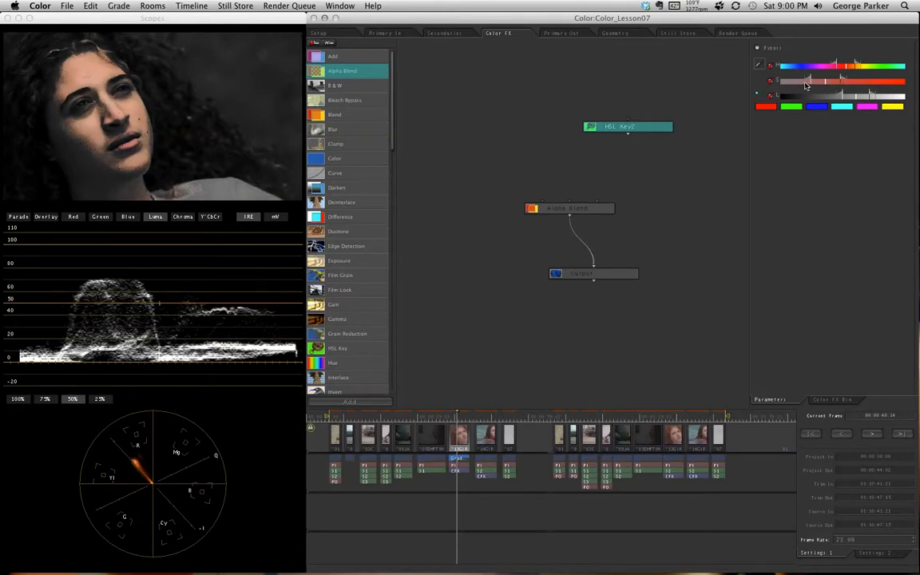
pyautogui.moveTo(795, 88); pyautogui.dragTo(805, 88)
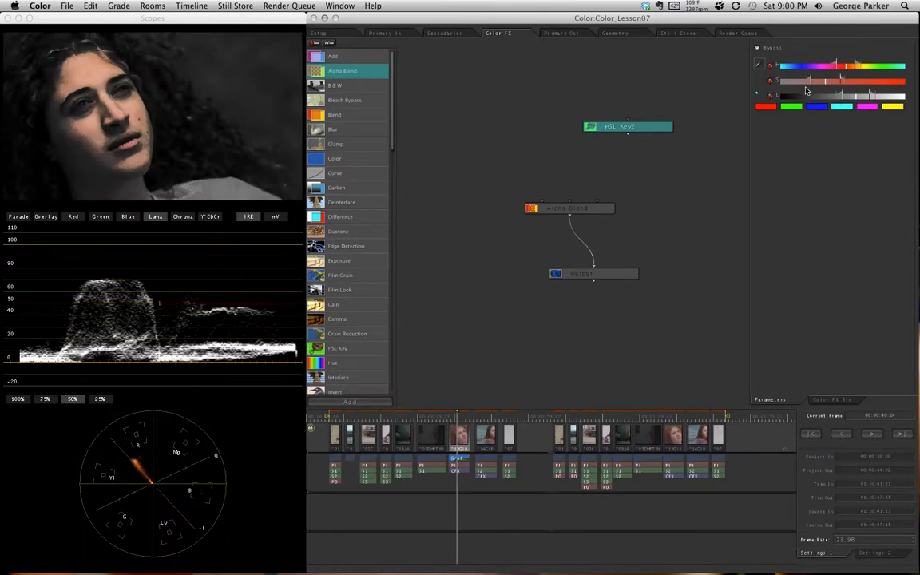
pyautogui.moveTo(838, 70); pyautogui.dragTo(840, 70)
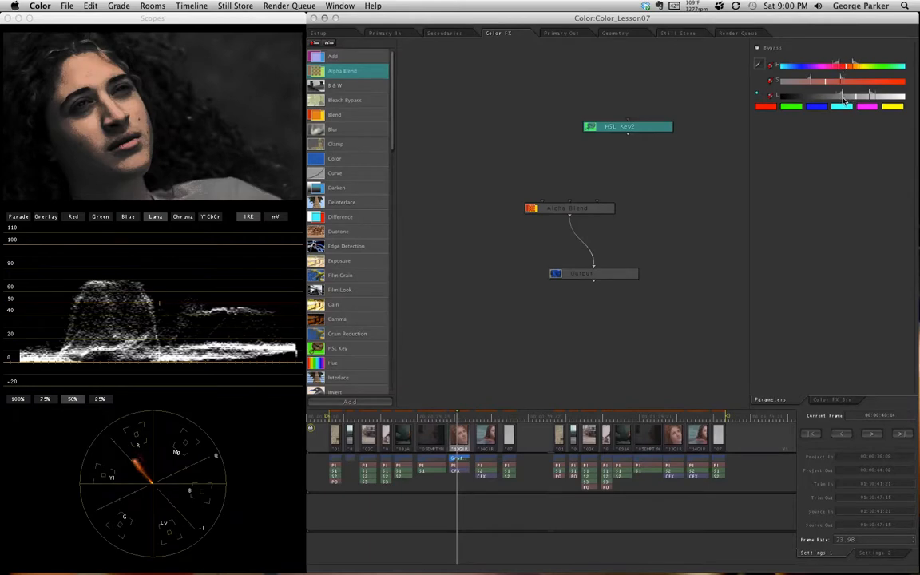
pyautogui.moveTo(844, 99); pyautogui.dragTo(844, 101)
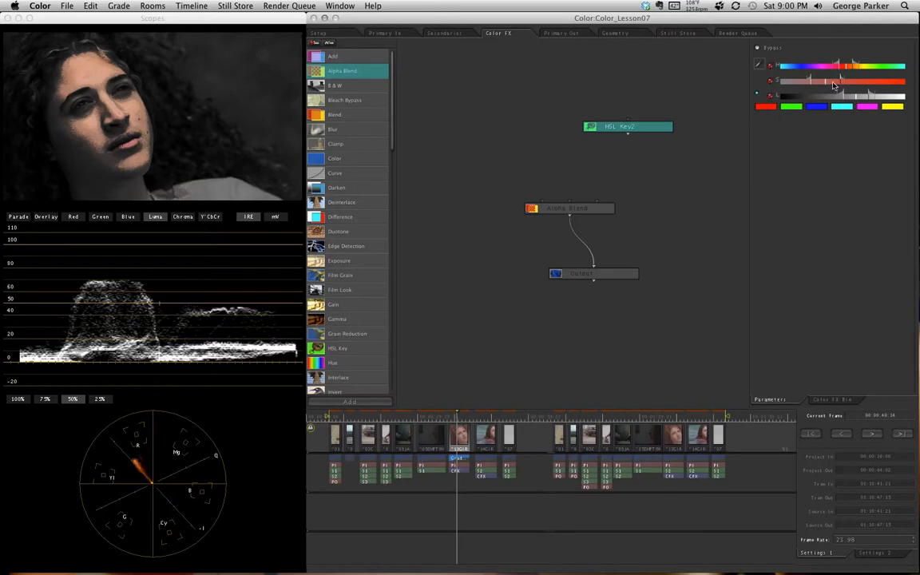
pyautogui.moveTo(830, 85); pyautogui.dragTo(827, 87)
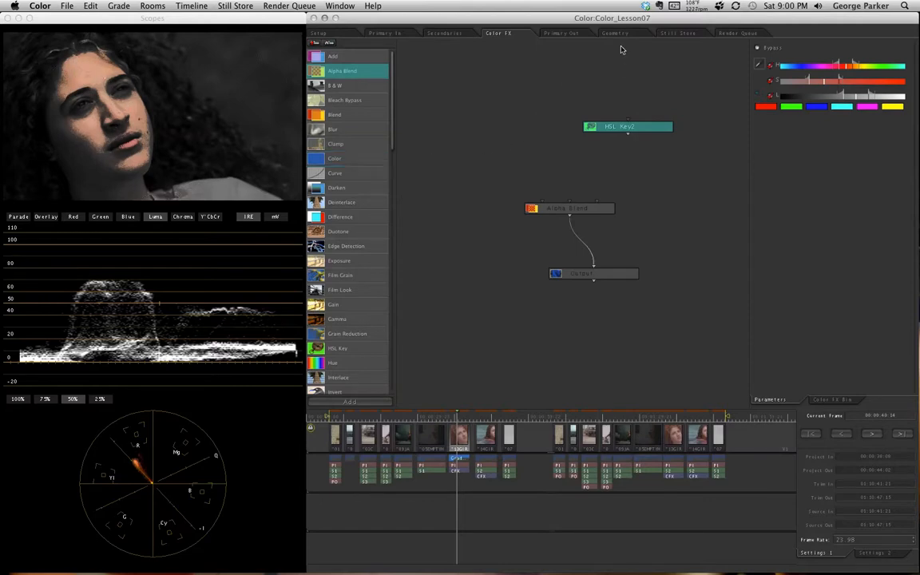
# - Connect the HSL Key node to the Alpha Blend node's third input and insert a Blur node into that connection
pyautogui.click(631, 127)
pyautogui.moveTo(628, 135); pyautogui.dragTo(598, 204)
pyautogui.click(349, 131)
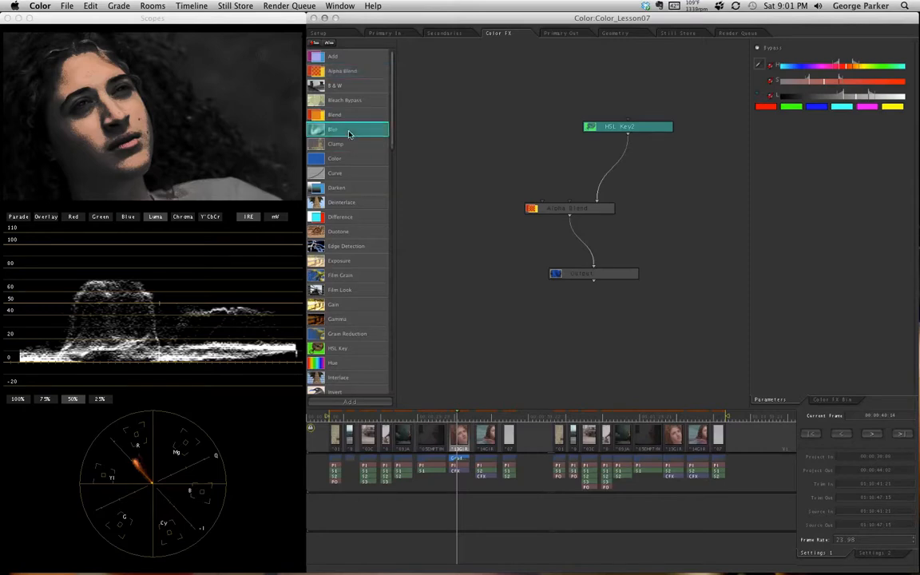
pyautogui.moveTo(349, 134); pyautogui.dragTo(616, 167)
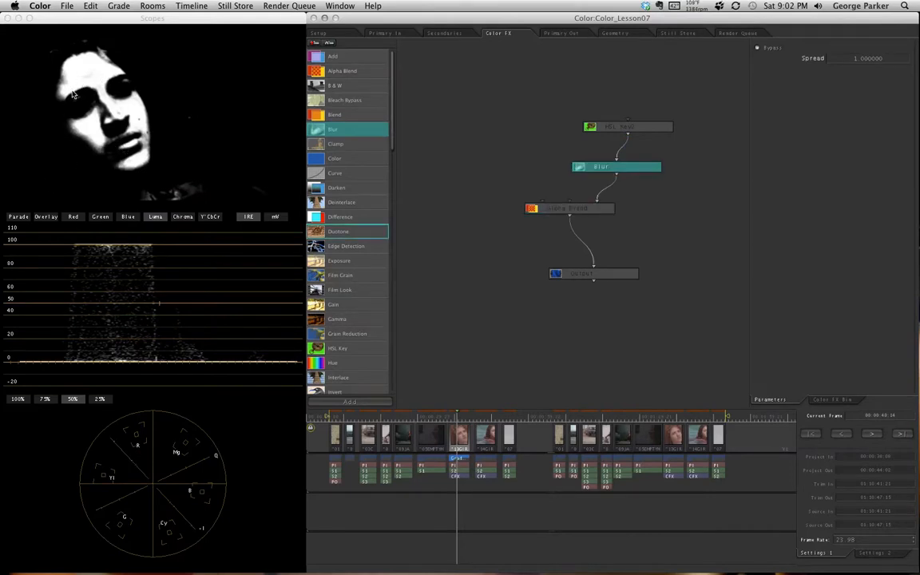
# - Set the Spread of the Blur node to 2
pyautogui.click(882, 60)
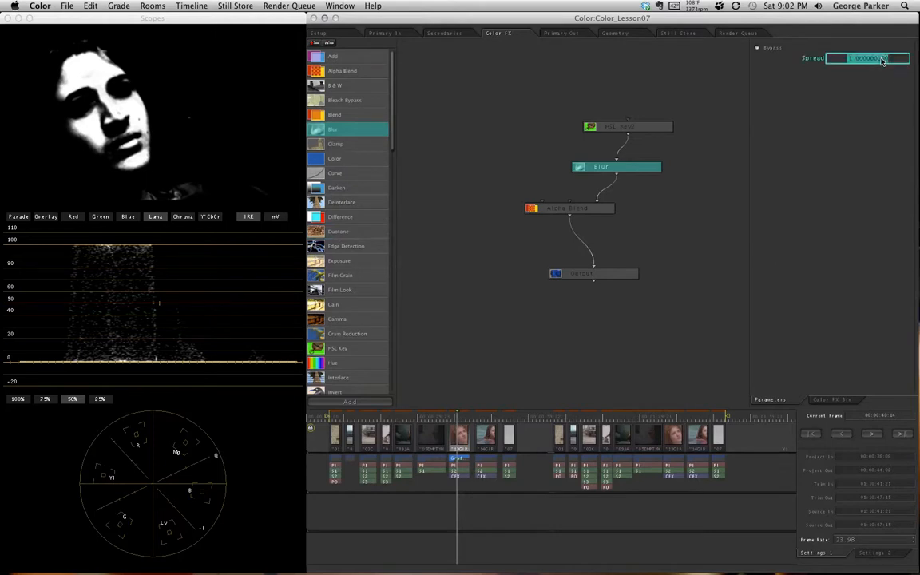
pyautogui.write('2')
pyautogui.press('Return')
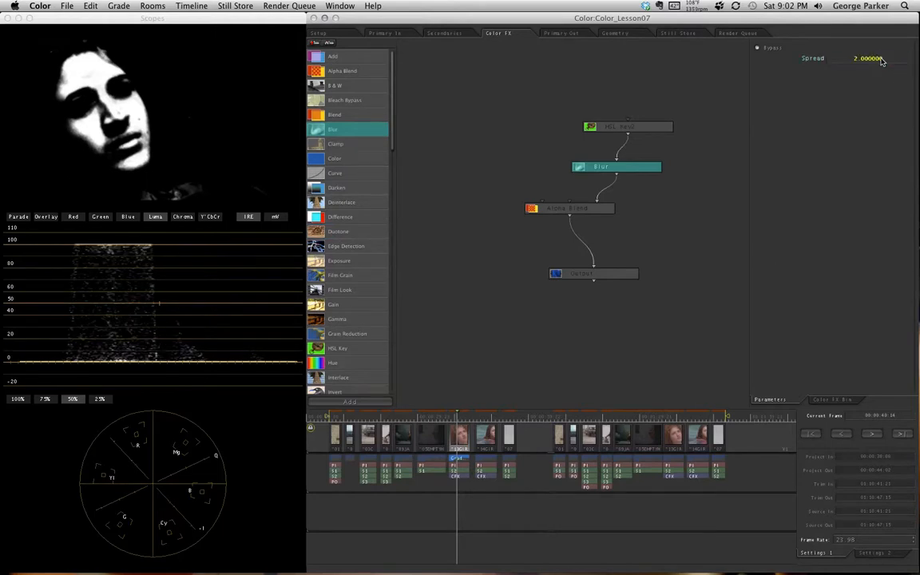
pyautogui.press('Escape')
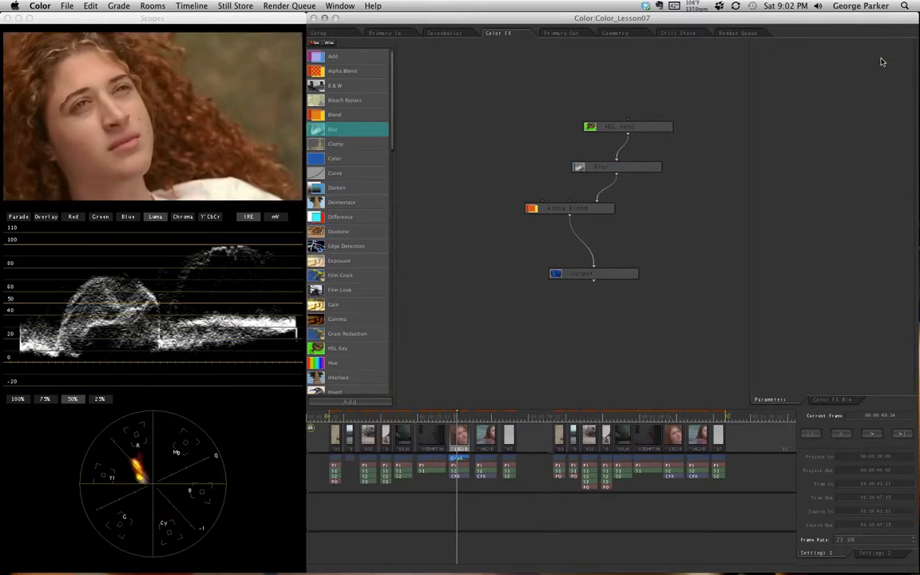
# - Set the Spread of the Blur node to 3
pyautogui.click(611, 167)
pyautogui.click(876, 60)
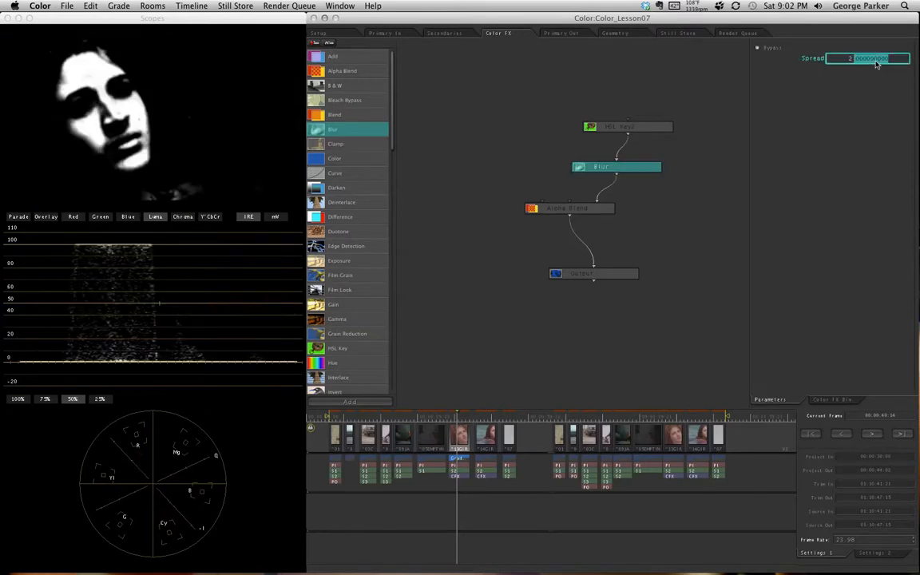
pyautogui.write('3')
pyautogui.press('Return')
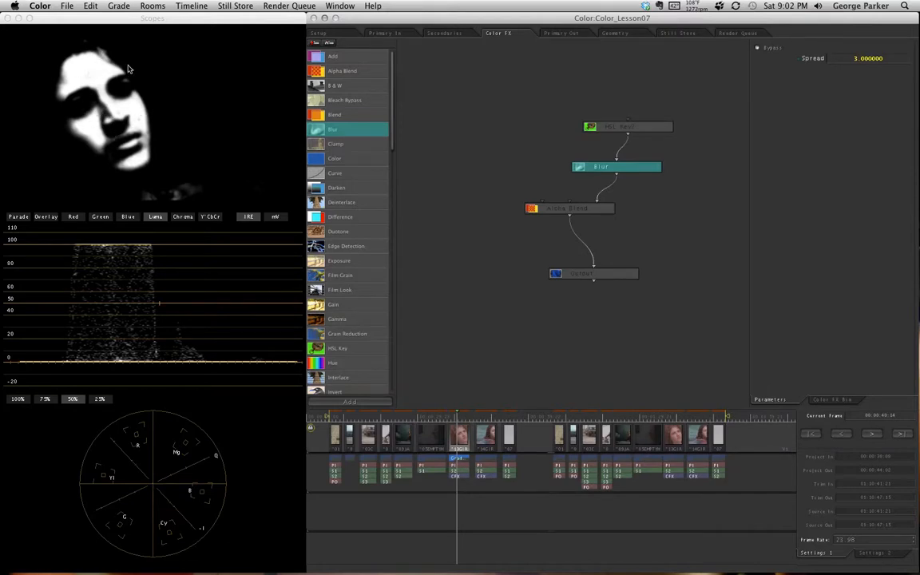
# - Compare the HSL Key node's image with the softened matte from the Blur node
pyautogui.click(659, 129)
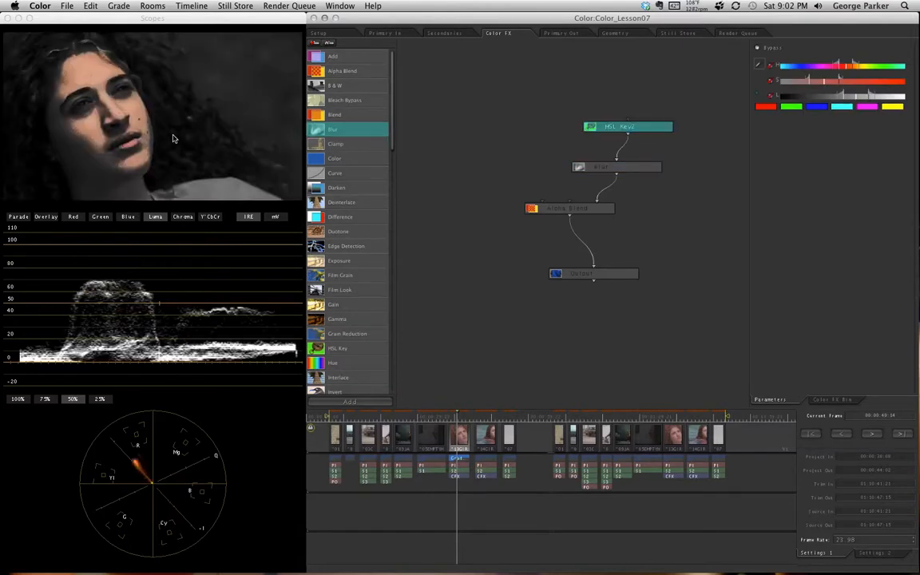
pyautogui.click(653, 166)
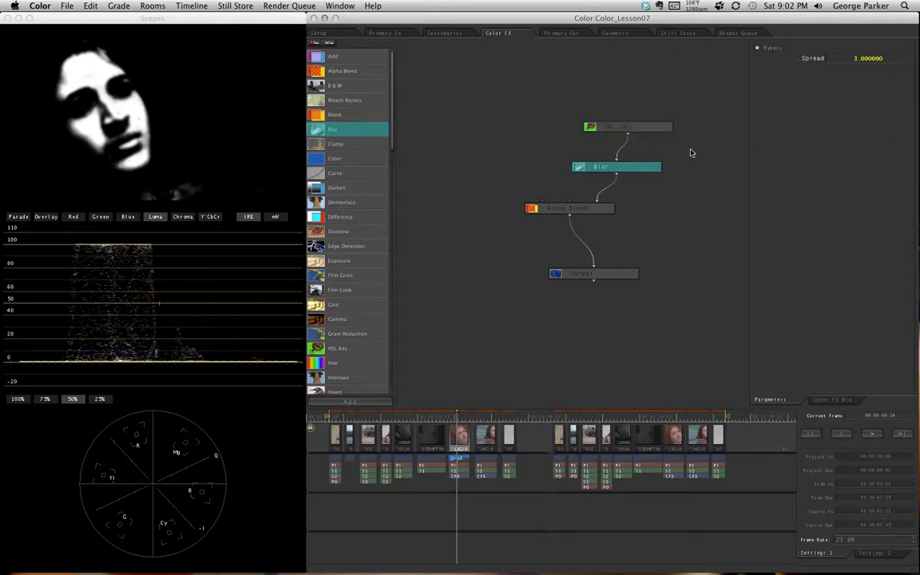
pyautogui.click(648, 127)
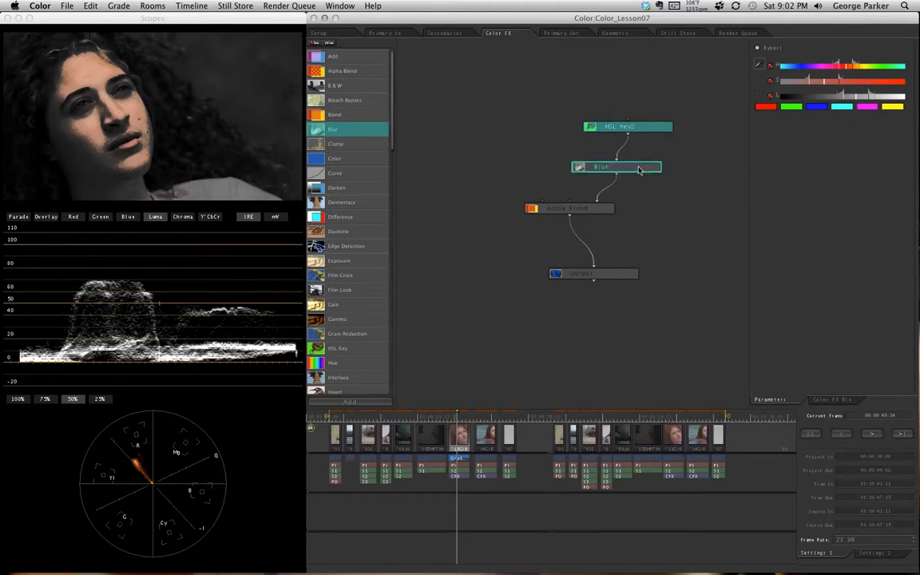
pyautogui.click(640, 169)
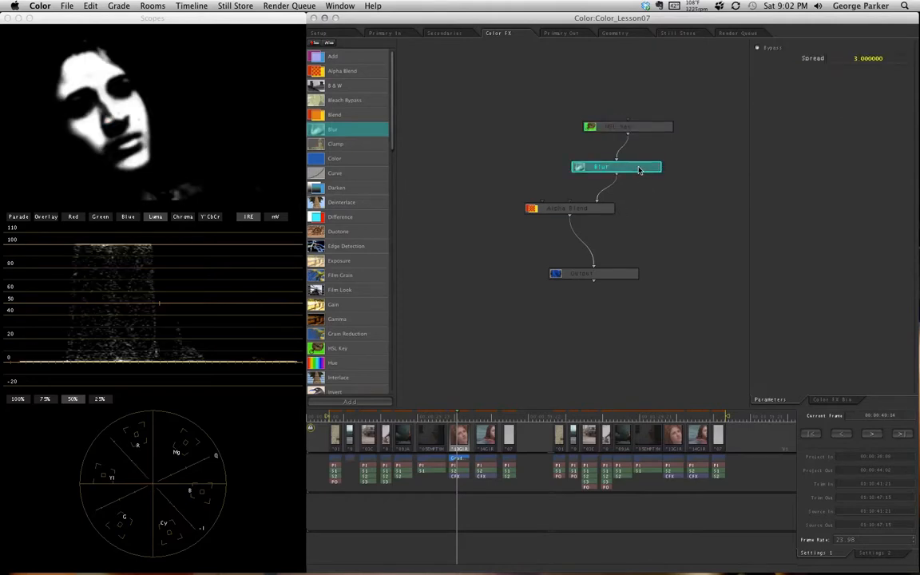
# - Lock the preview on the Blur node's matte and fine-tune the HSL Key node's luminance and hue ranges
pyautogui.click(607, 168)
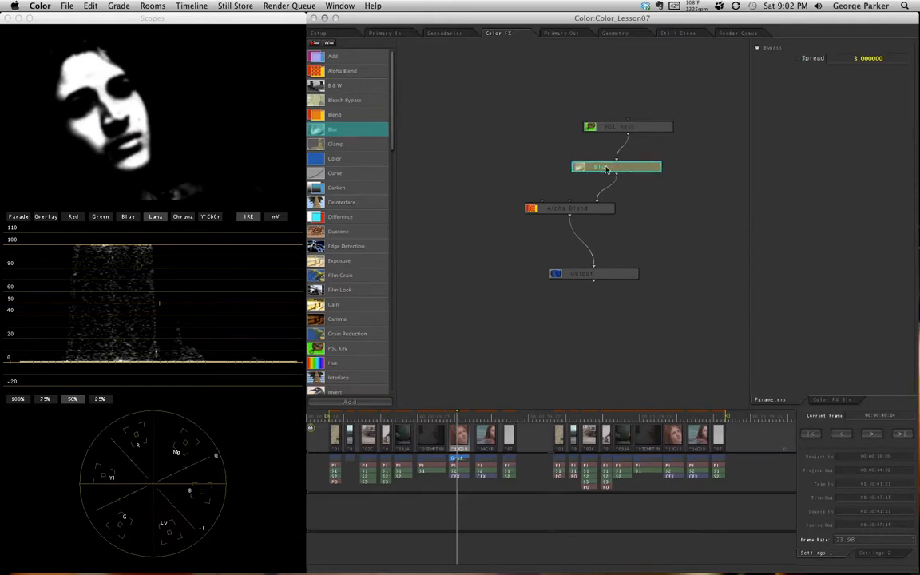
pyautogui.click(650, 129)
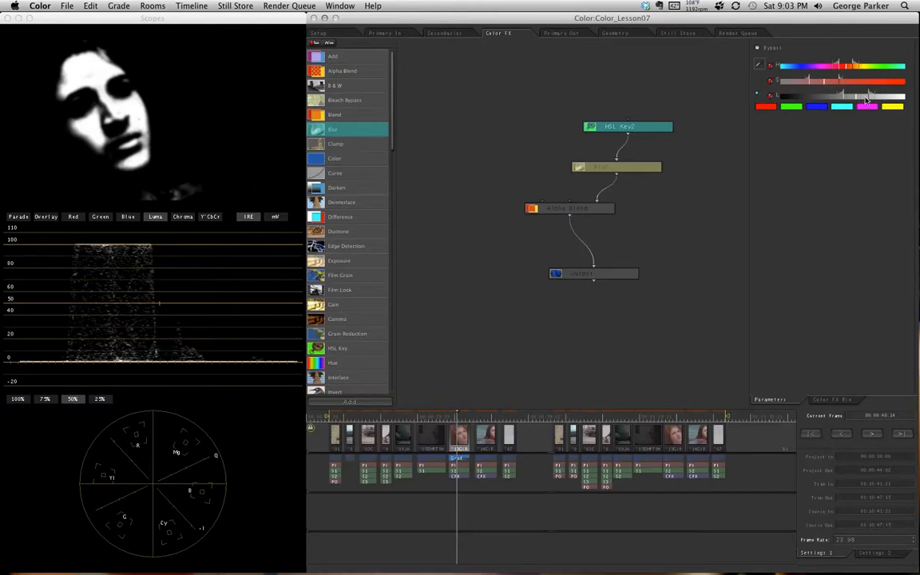
pyautogui.moveTo(870, 96); pyautogui.dragTo(843, 99)
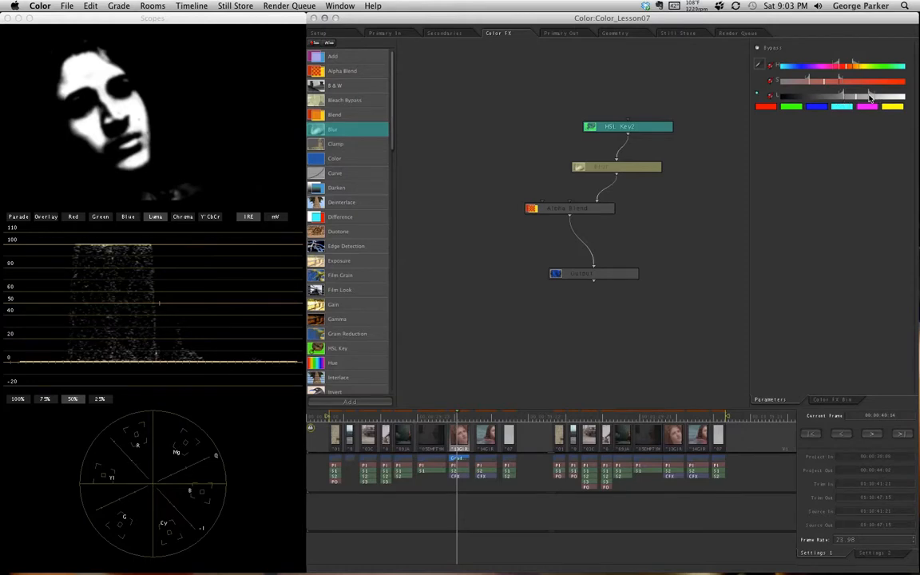
pyautogui.moveTo(858, 100); pyautogui.dragTo(855, 100)
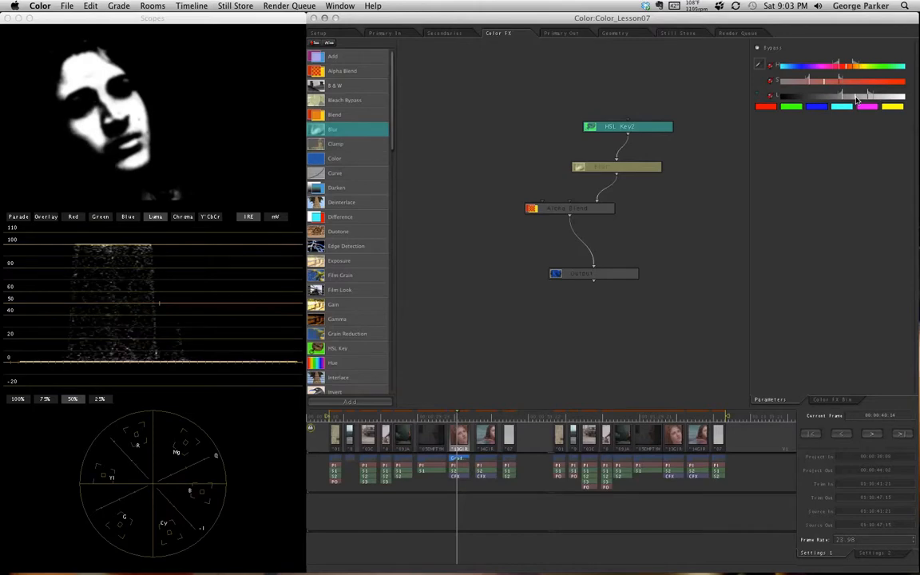
pyautogui.moveTo(848, 71); pyautogui.dragTo(847, 73)
# - Switch the locked preview from the Blur node's matte to the Alpha Blend node's image
pyautogui.click(547, 212)
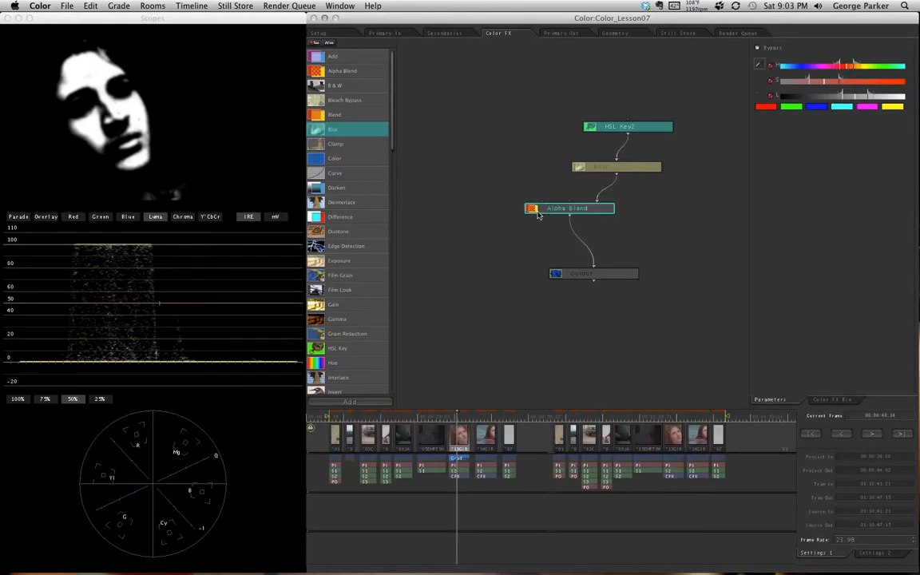
pyautogui.click(635, 187)
pyautogui.click(627, 168)
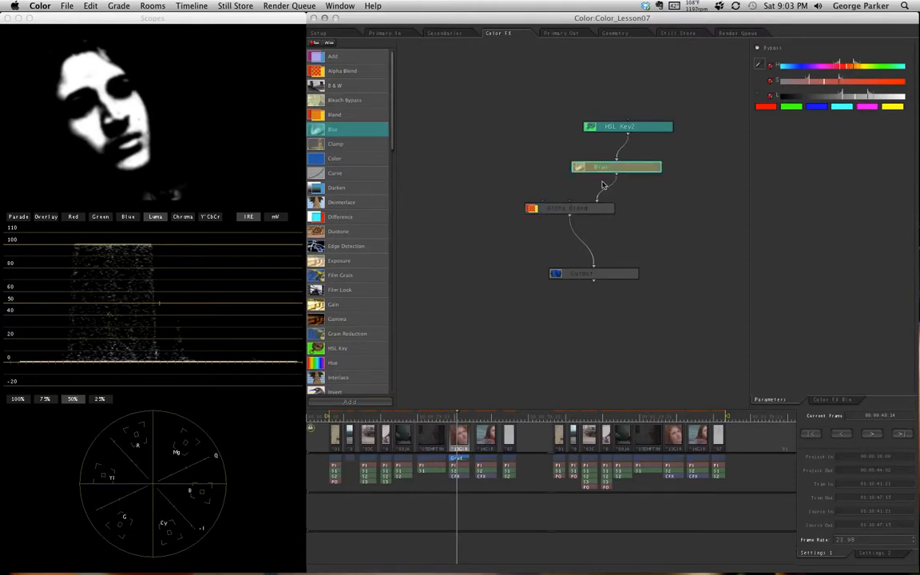
pyautogui.click(599, 208)
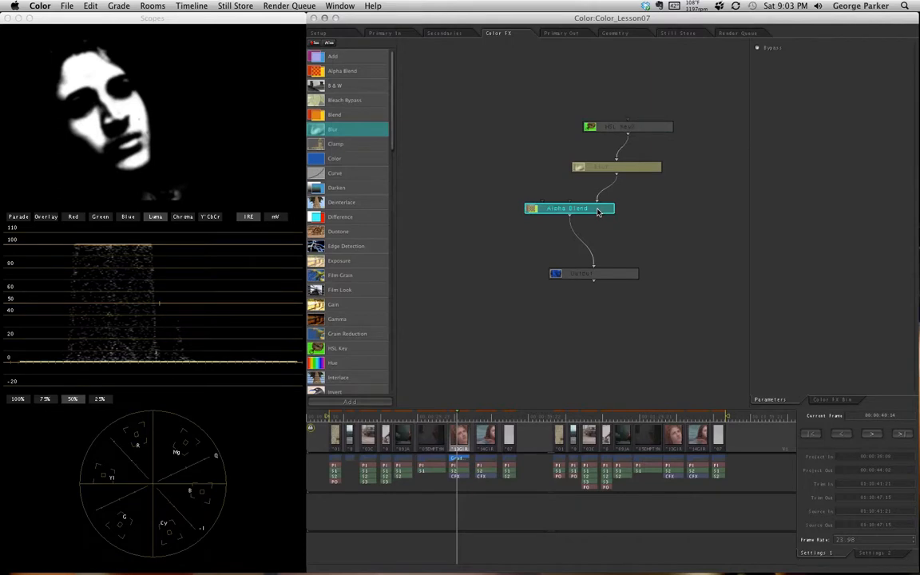
pyautogui.doubleClick(597, 212)
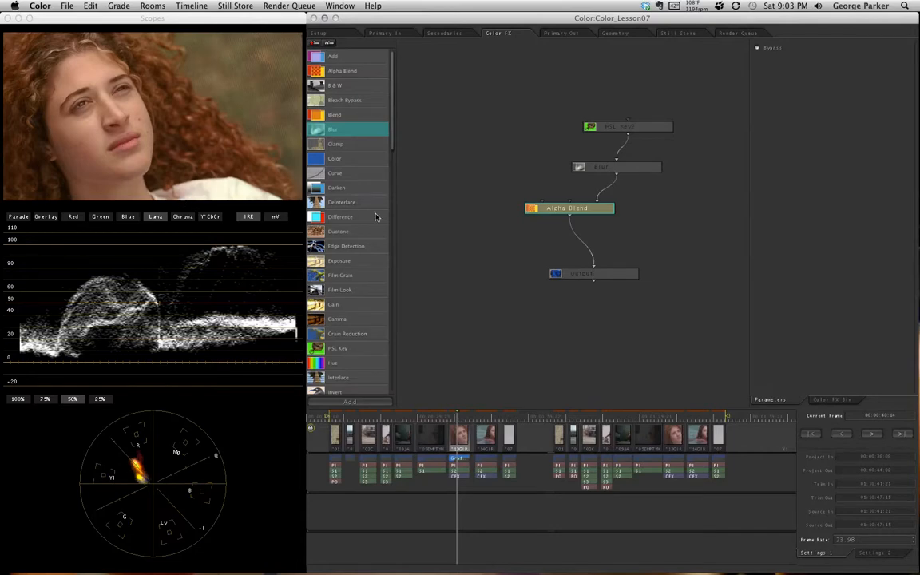
# - Examine the Blur node's parameters while the preview stays locked on the Alpha Blend node
pyautogui.click(615, 198)
pyautogui.click(583, 166)
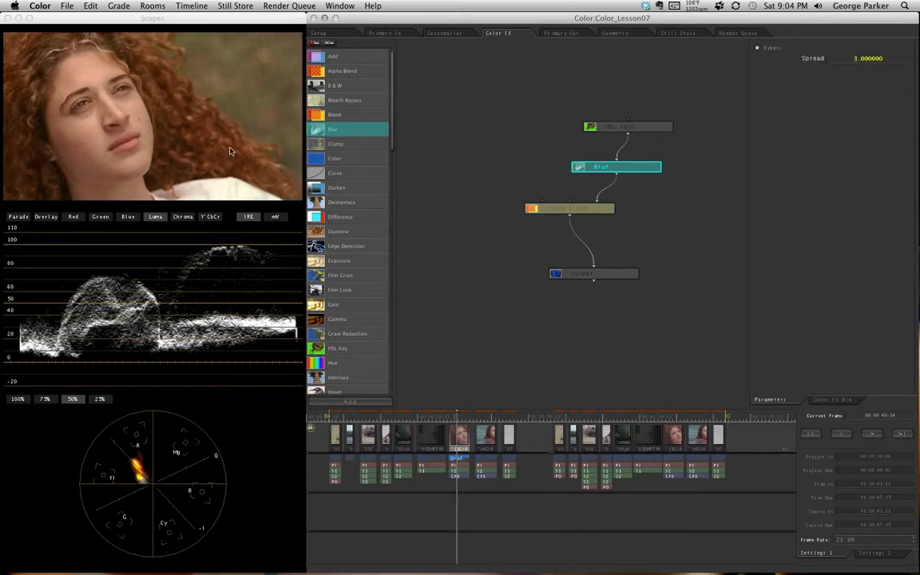
pyautogui.click(632, 194)
pyautogui.click(589, 210)
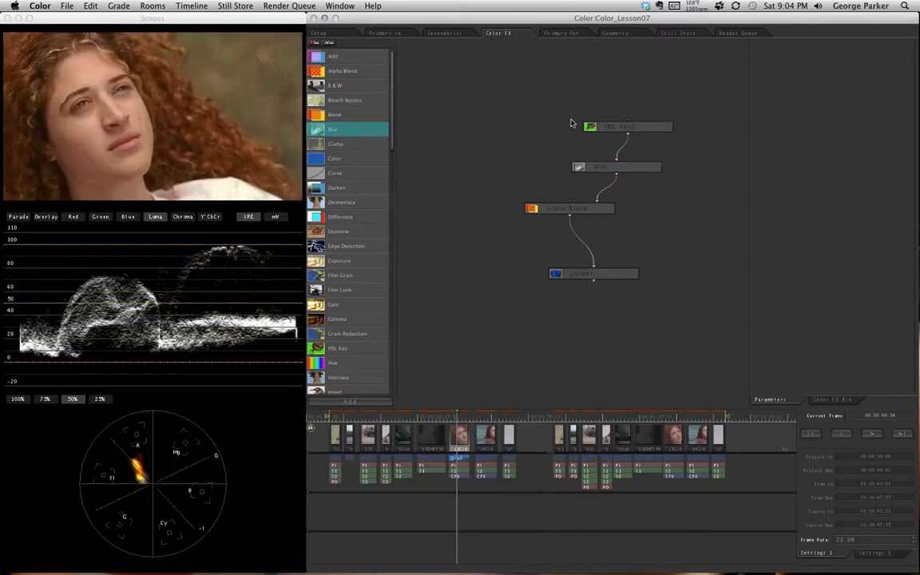
pyautogui.click(583, 208)
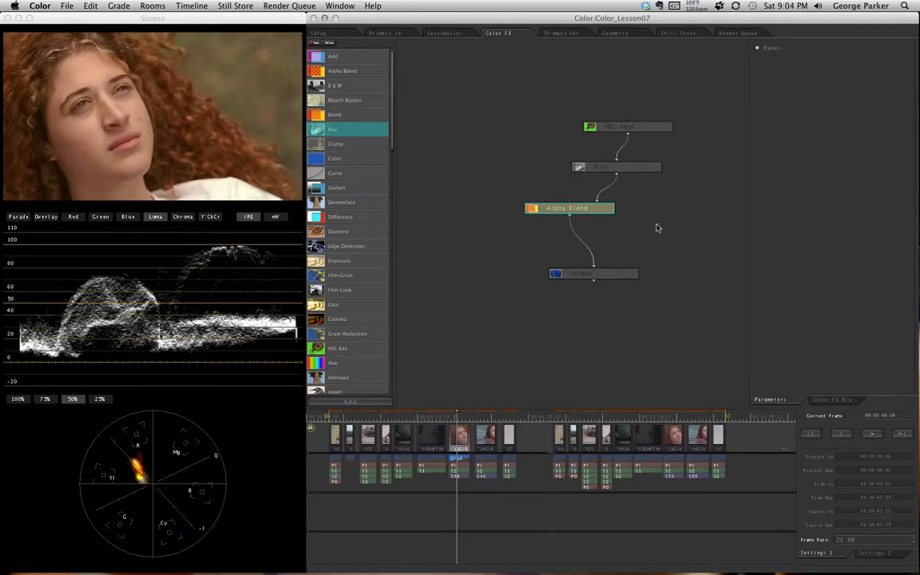
pyautogui.click(636, 169)
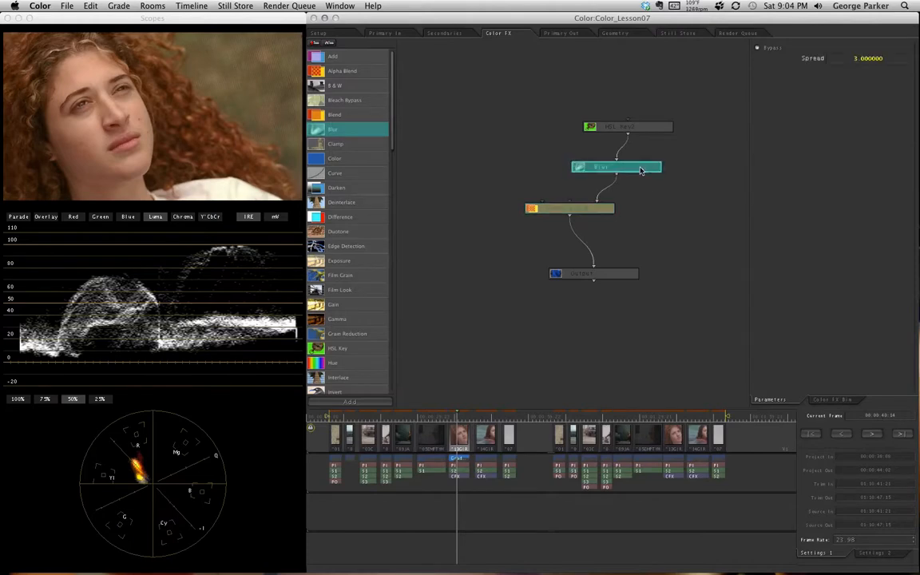
# - Toggle the preview lock on the Blur node off and on again, leaving its matte displayed
pyautogui.click(661, 210)
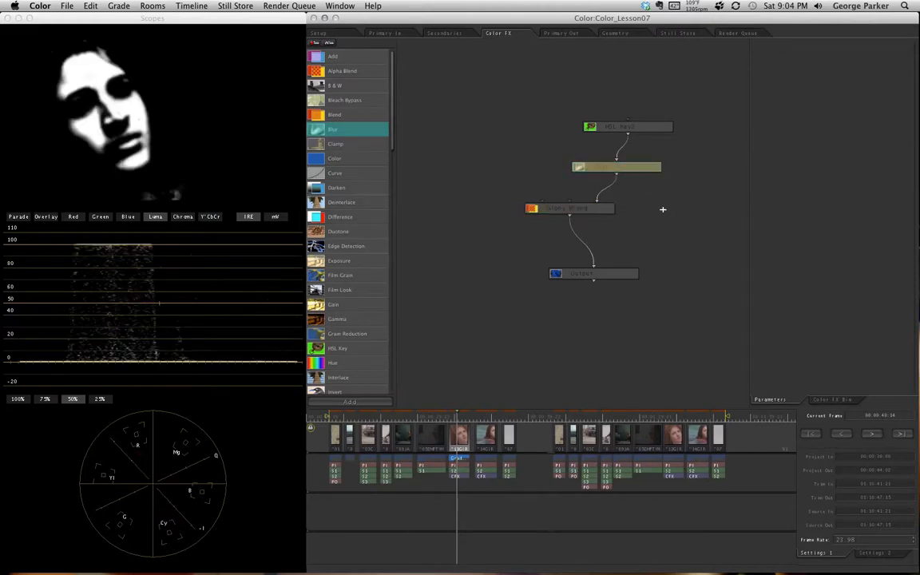
pyautogui.click(631, 166)
pyautogui.click(622, 203)
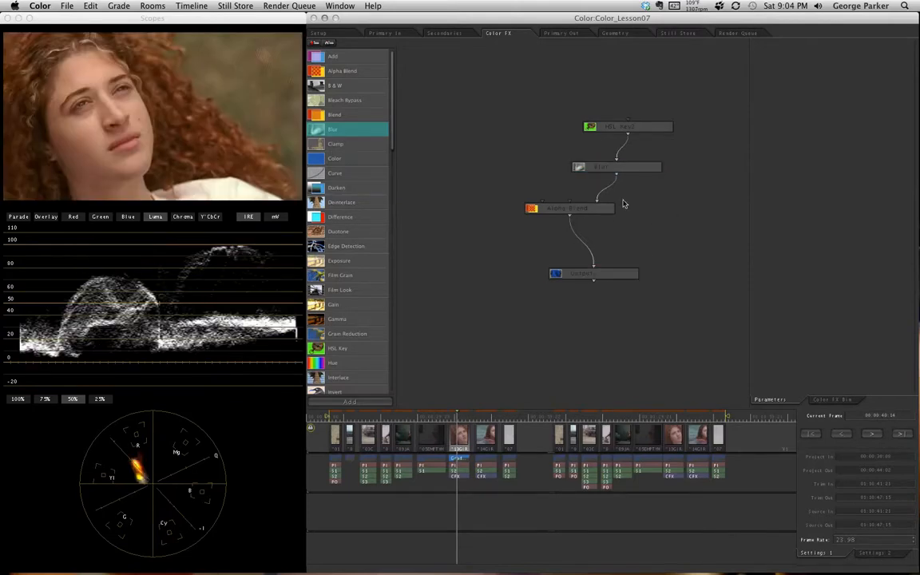
pyautogui.doubleClick(625, 168)
pyautogui.click(586, 210)
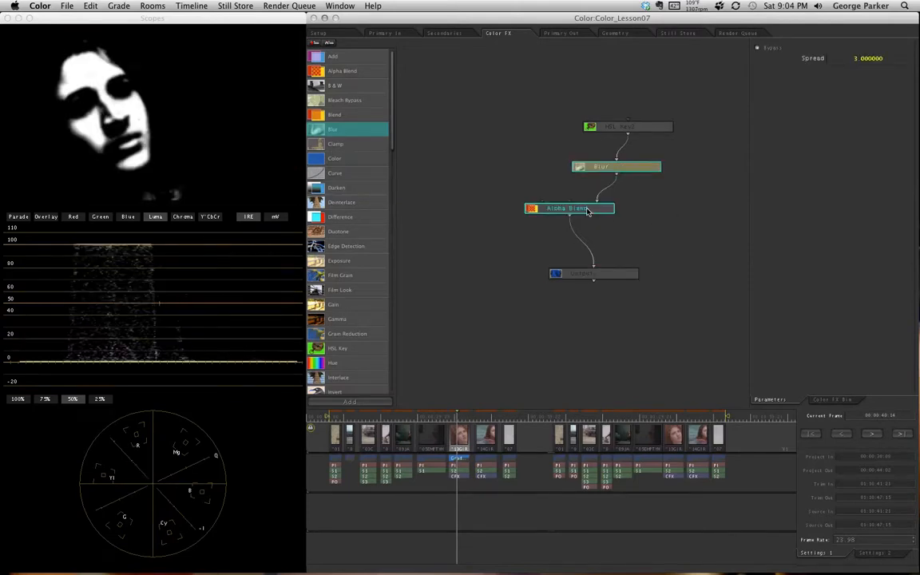
pyautogui.click(511, 187)
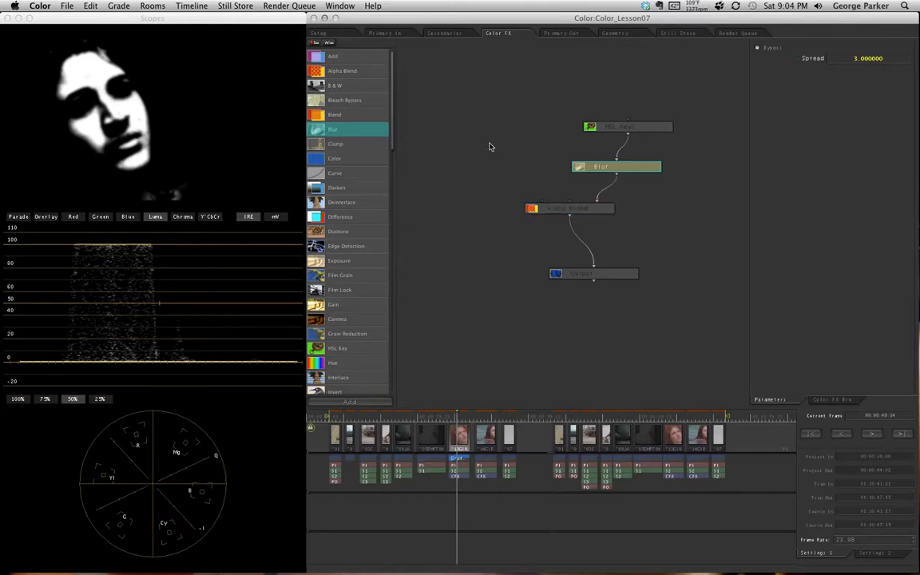
# - Lock the preview on the Alpha Blend node and connect a second Blur node, placed above it, to its middle input
pyautogui.click(568, 210)
pyautogui.doubleClick(569, 210)
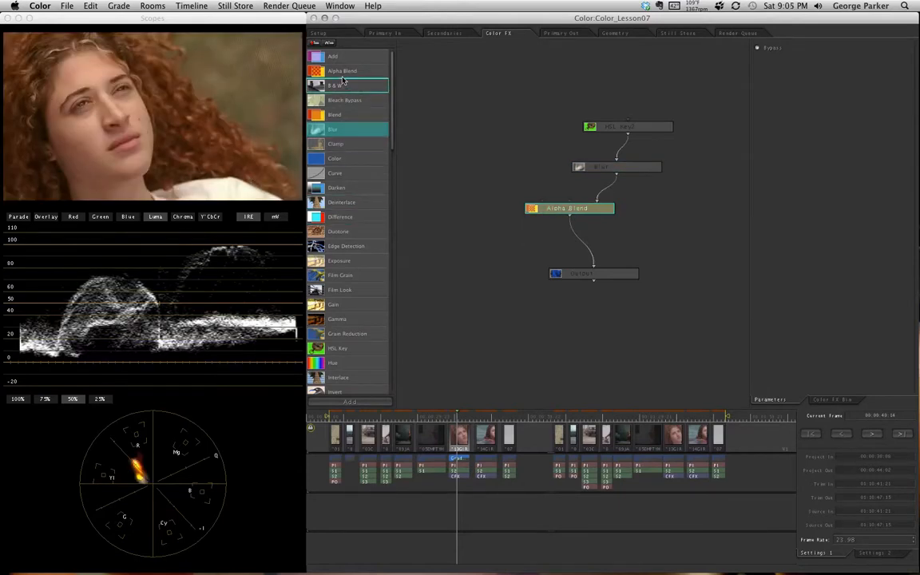
pyautogui.moveTo(342, 134); pyautogui.dragTo(540, 112)
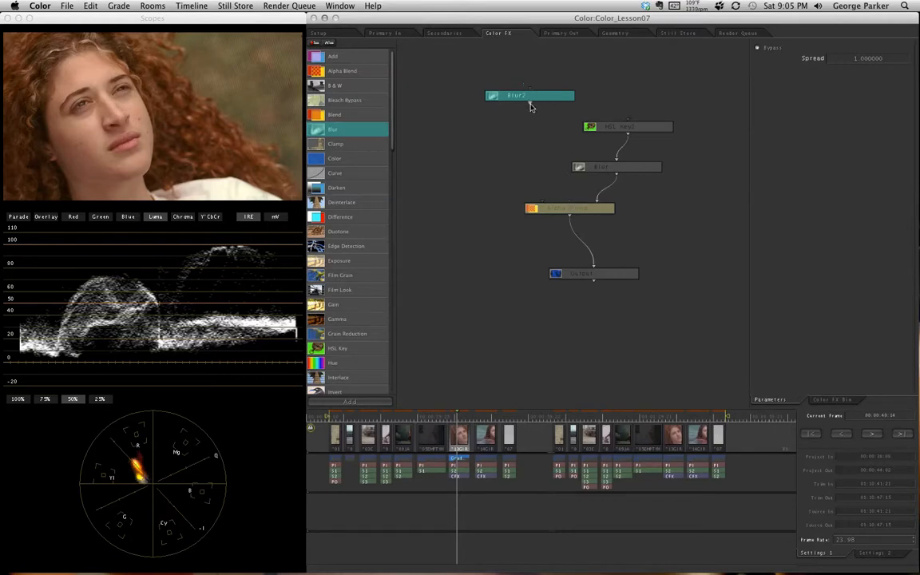
pyautogui.moveTo(530, 103); pyautogui.dragTo(570, 203)
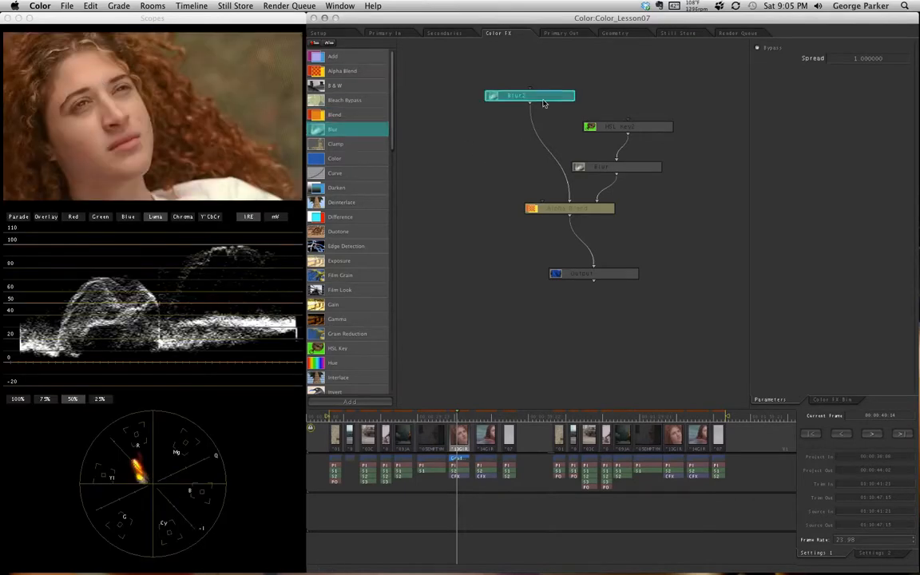
# - Toggle Bypass on the second Blur node repeatedly to compare the skin with and without the softening, leaving Bypass off
pyautogui.click(757, 49)
pyautogui.click(757, 49)
pyautogui.click(758, 50)
pyautogui.click(758, 49)
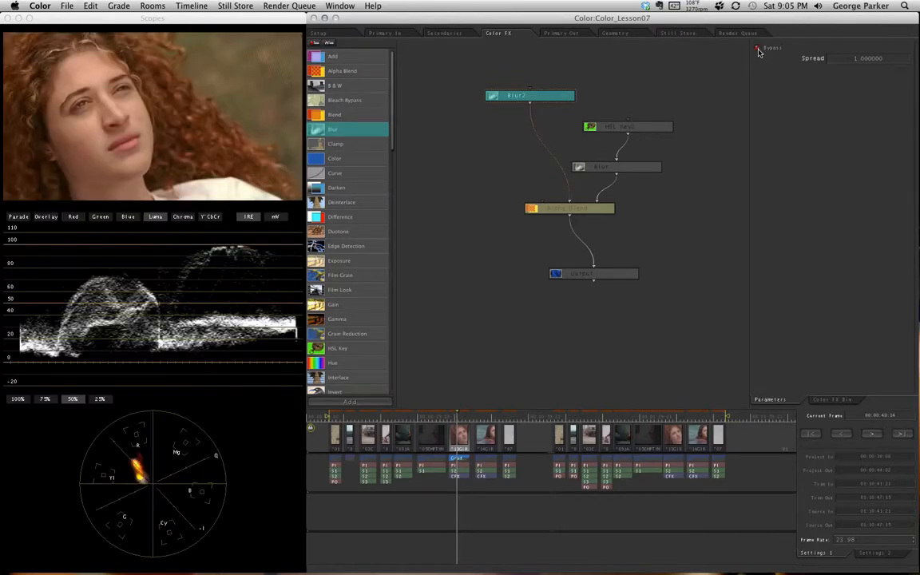
pyautogui.click(758, 49)
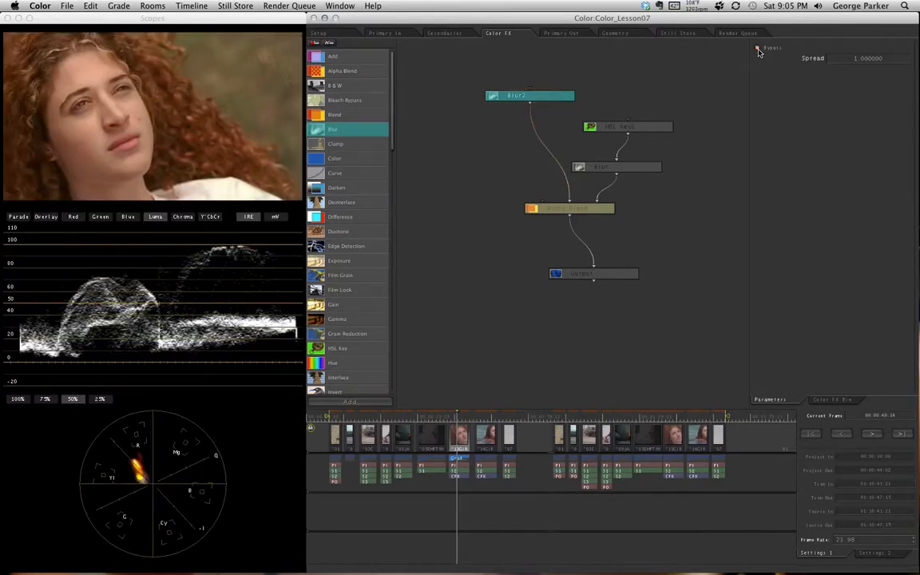
pyautogui.click(758, 50)
pyautogui.click(758, 49)
pyautogui.click(758, 49)
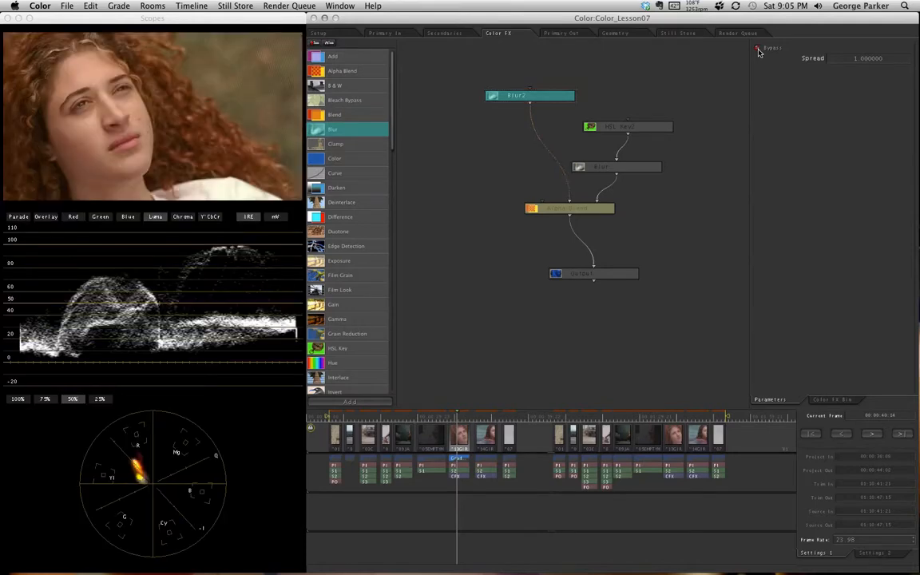
pyautogui.click(758, 49)
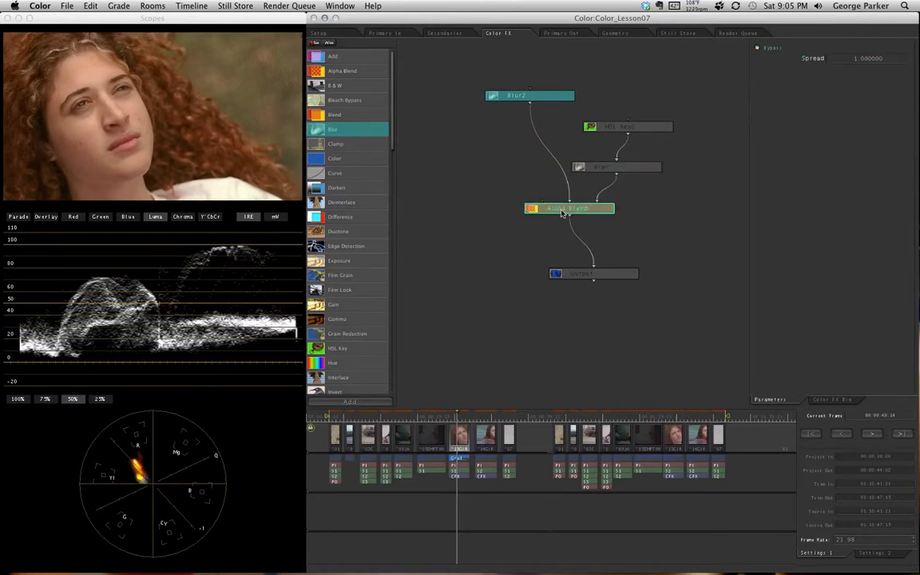
# - Move the Alpha Blend node slightly down and to the left in the node tree
pyautogui.moveTo(564, 210); pyautogui.dragTo(544, 219)
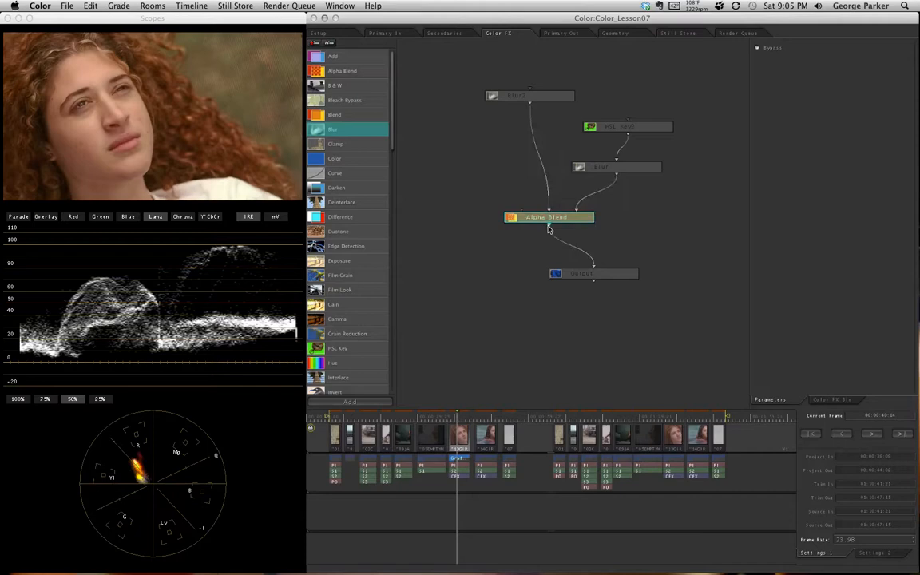
# - Preview the Blur node's matte and the Alpha Blend node's result, and lock the preview on the Output node
pyautogui.click(533, 97)
pyautogui.click(613, 171)
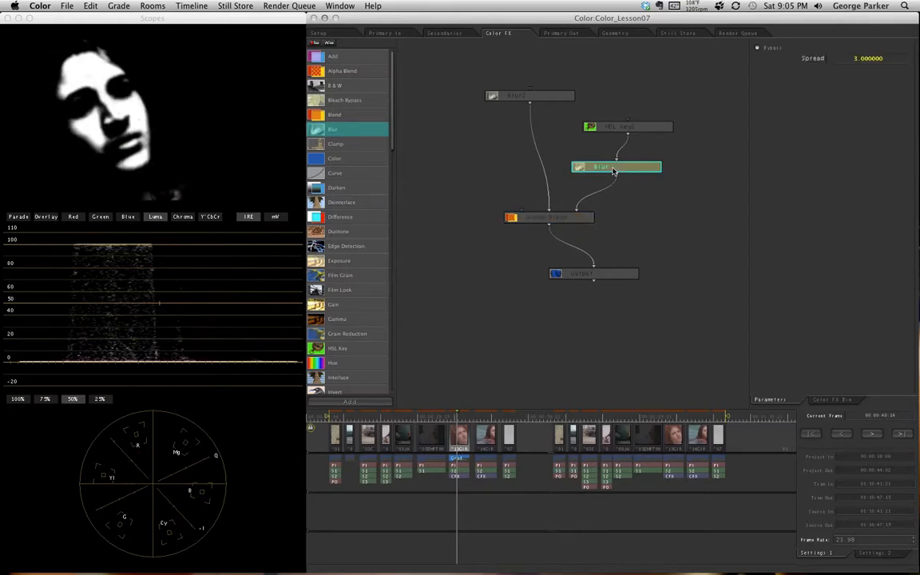
pyautogui.click(550, 220)
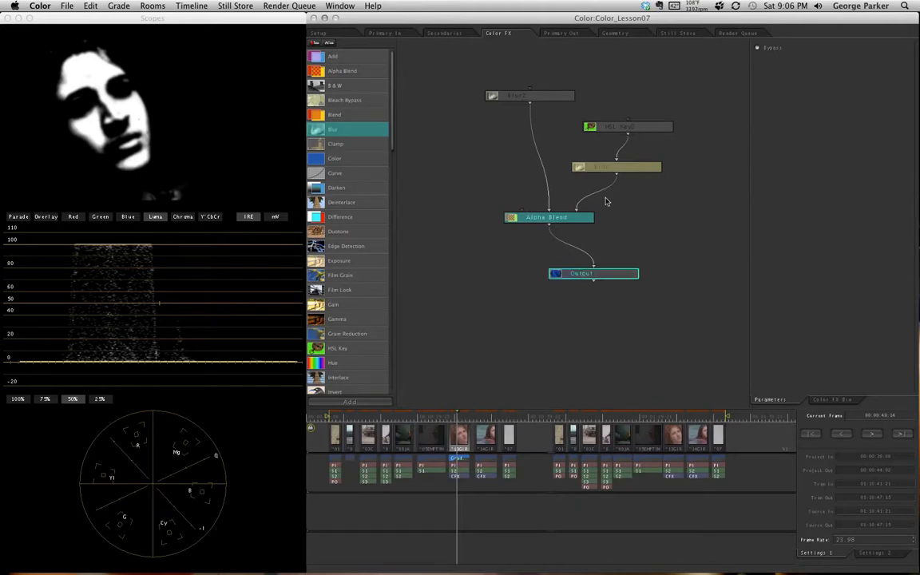
pyautogui.click(634, 208)
pyautogui.click(571, 221)
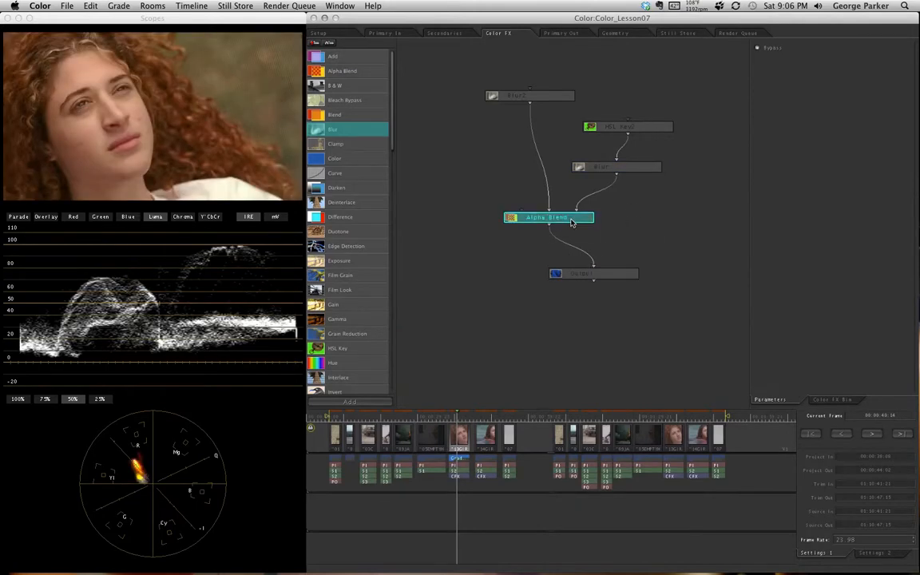
pyautogui.click(594, 273)
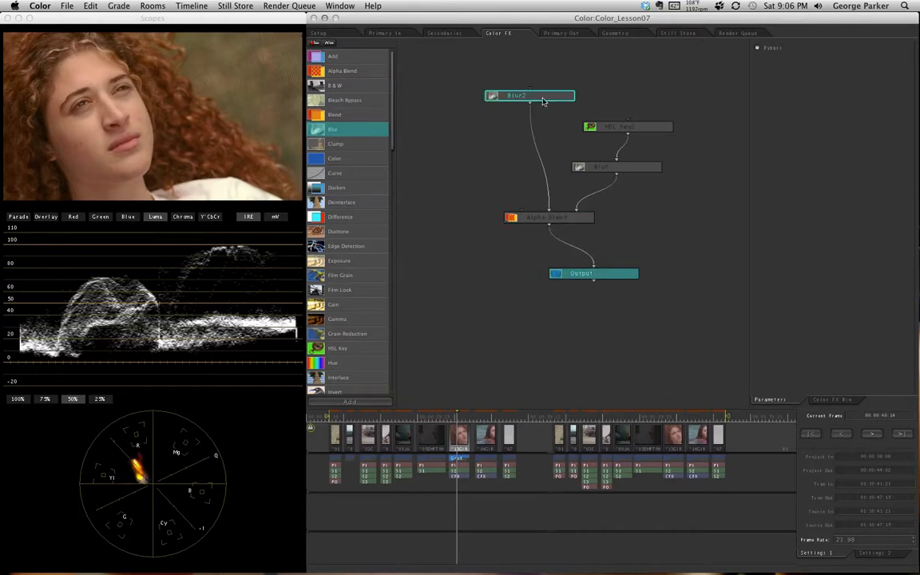
pyautogui.doubleClick(586, 272)
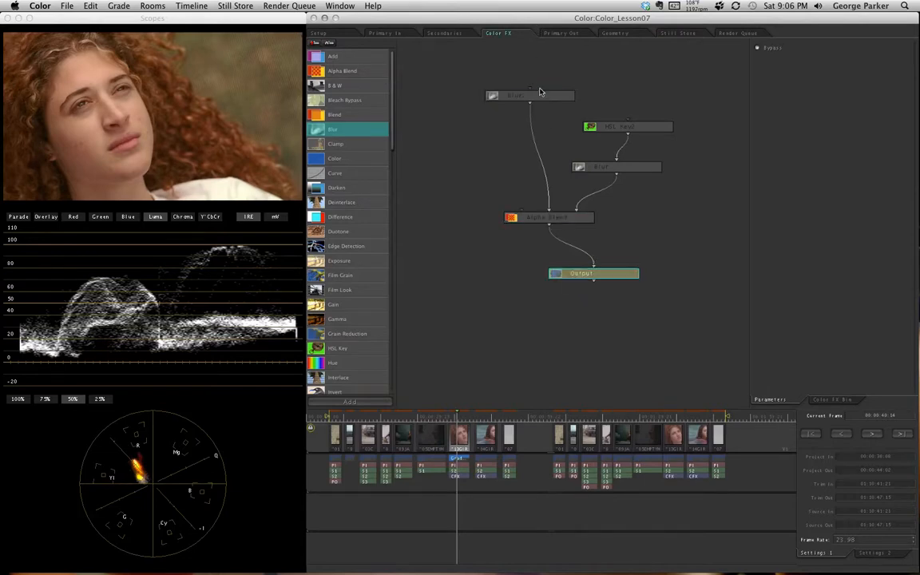
# - Set the Blur2 node's Spread to 3, and space the Blur2 and Output nodes farther out in the node tree
pyautogui.click(539, 94)
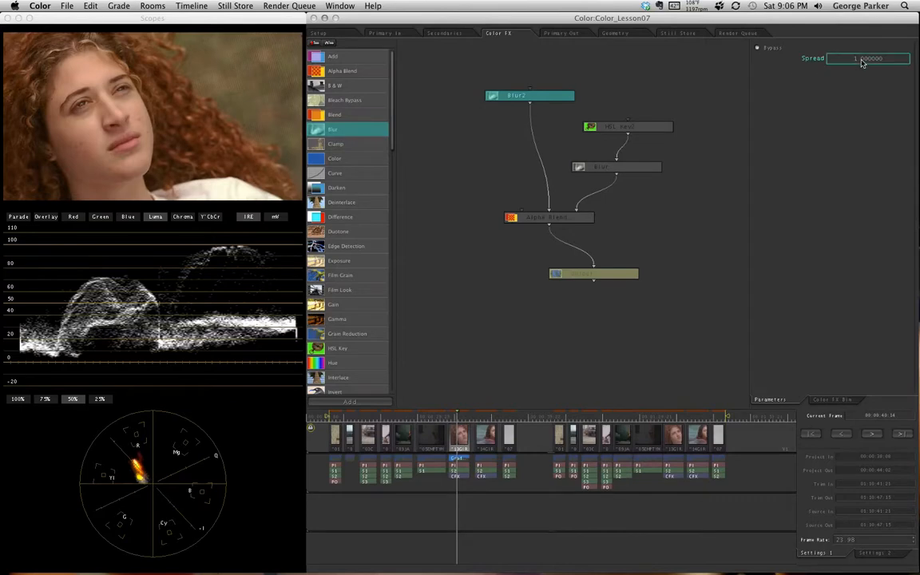
pyautogui.doubleClick(862, 63)
pyautogui.write('3')
pyautogui.press('Return')
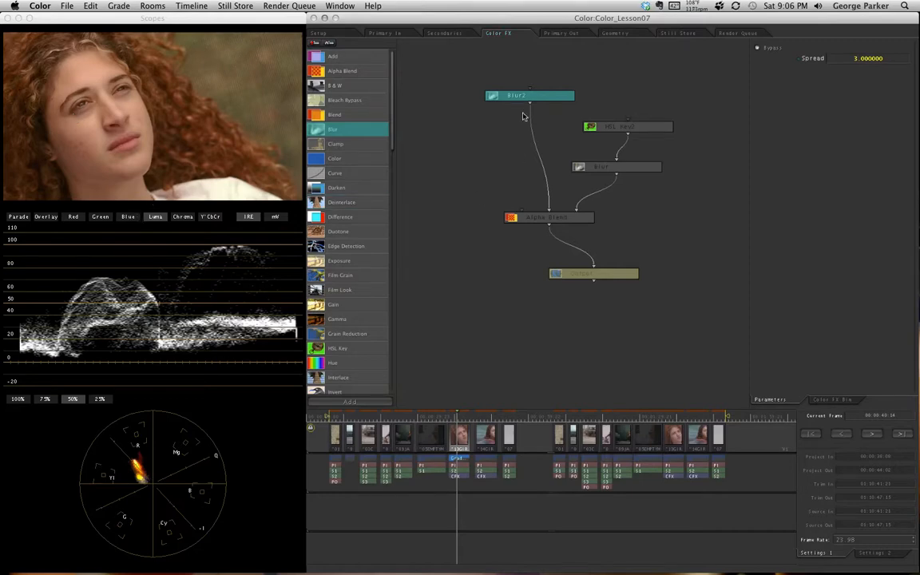
pyautogui.moveTo(530, 96); pyautogui.dragTo(504, 103)
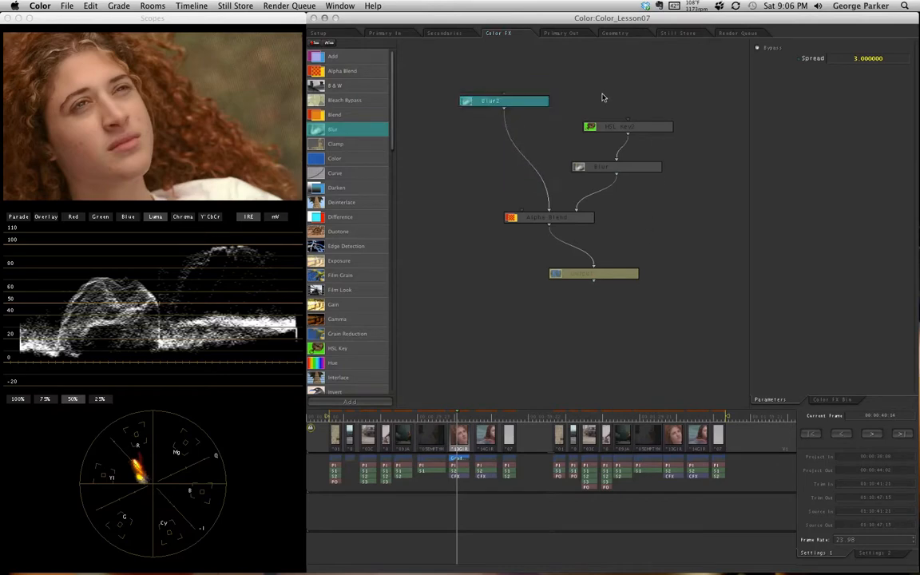
pyautogui.moveTo(617, 278); pyautogui.dragTo(606, 302)
# - Enter "skin diffuse" as the file name for the effect in the Color FX Bin
pyautogui.click(830, 400)
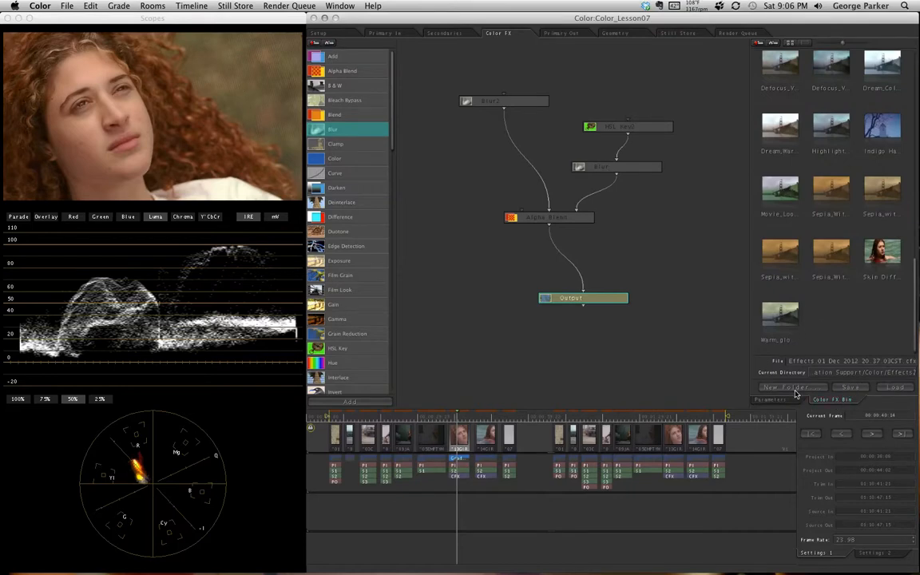
pyautogui.click(816, 362)
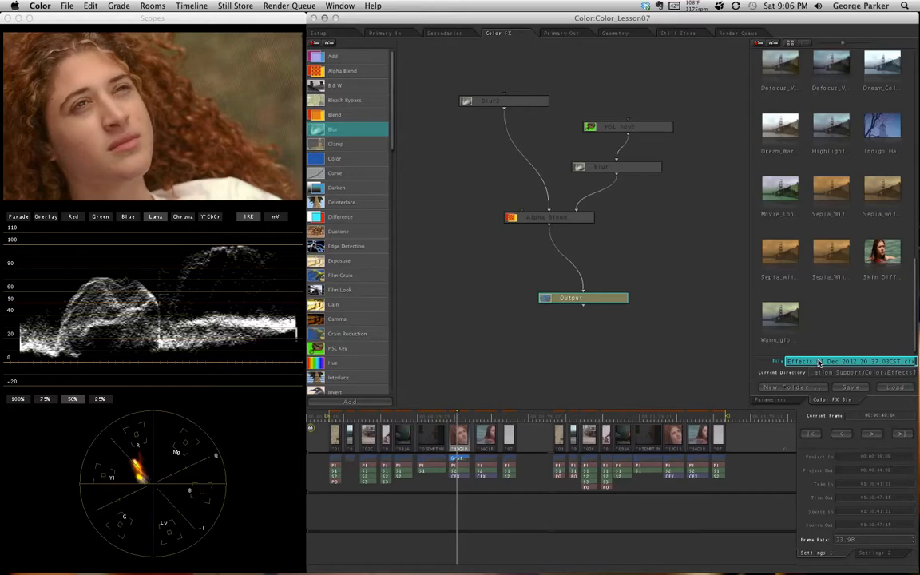
pyautogui.write('skin diffuse')
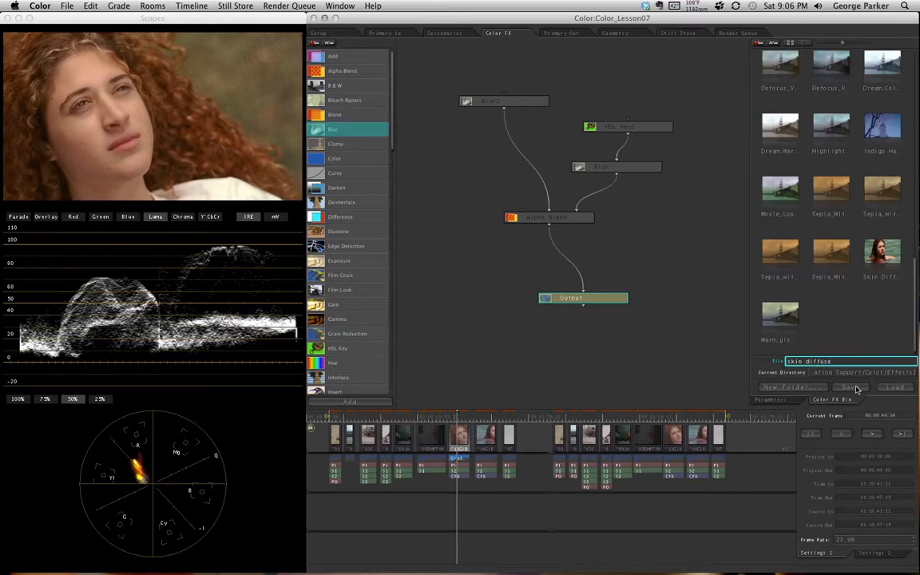
pyautogui.press('Return')
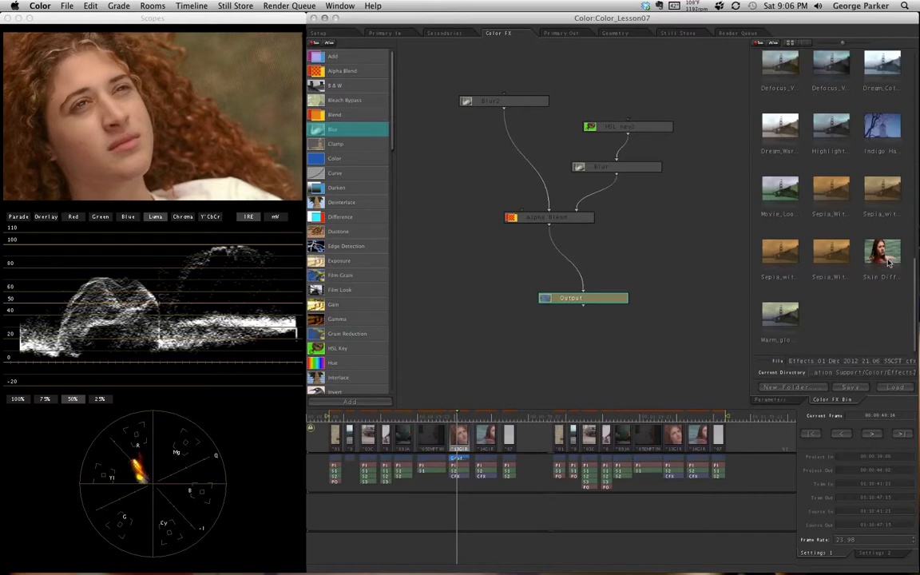
# - Go to the neighbouring shot of the woman in the water and delete its whole Color FX node tree
pyautogui.rightClick(486, 479)
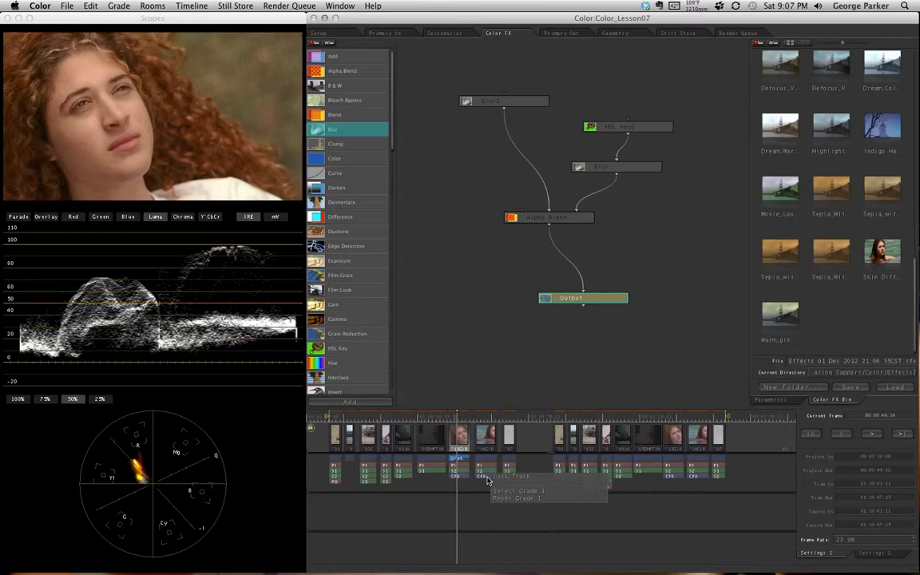
pyautogui.click(486, 482)
pyautogui.click(487, 489)
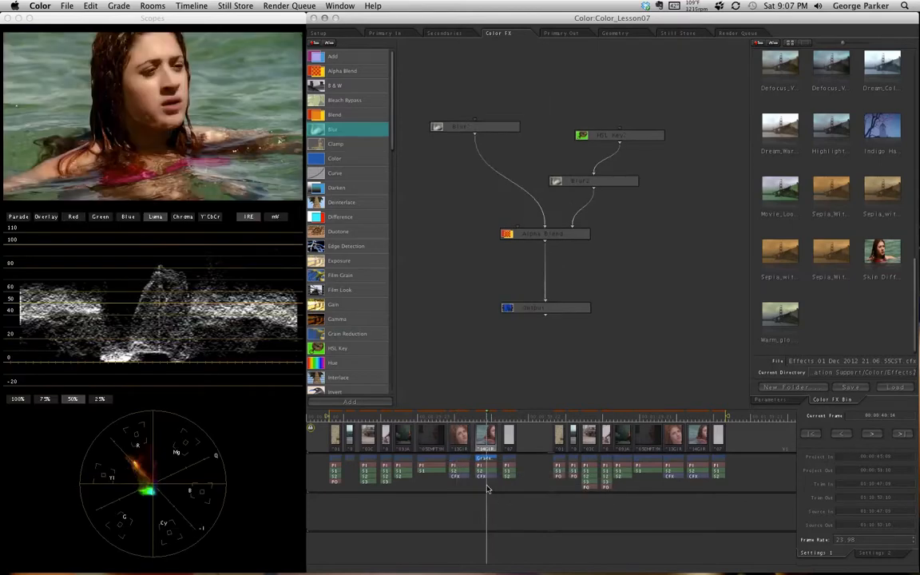
pyautogui.rightClick(490, 477)
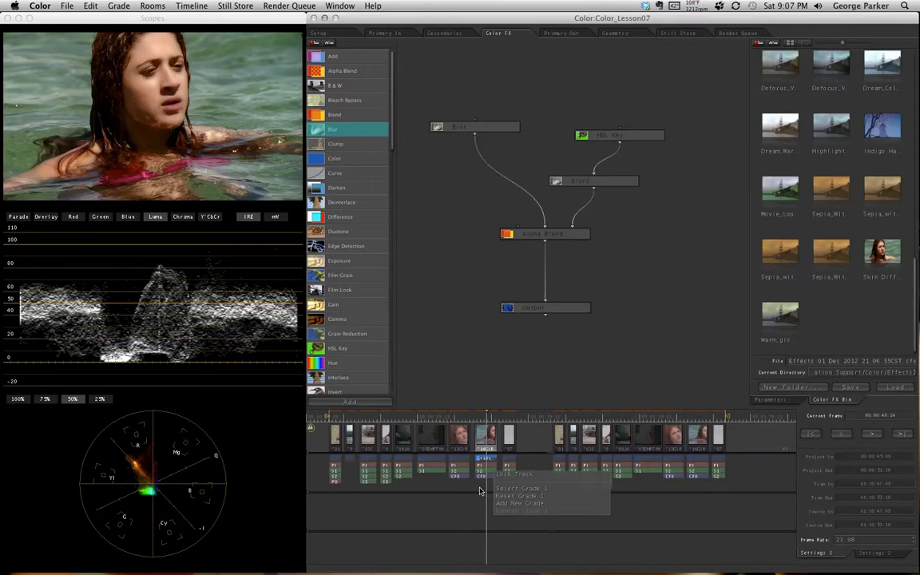
pyautogui.press('Escape')
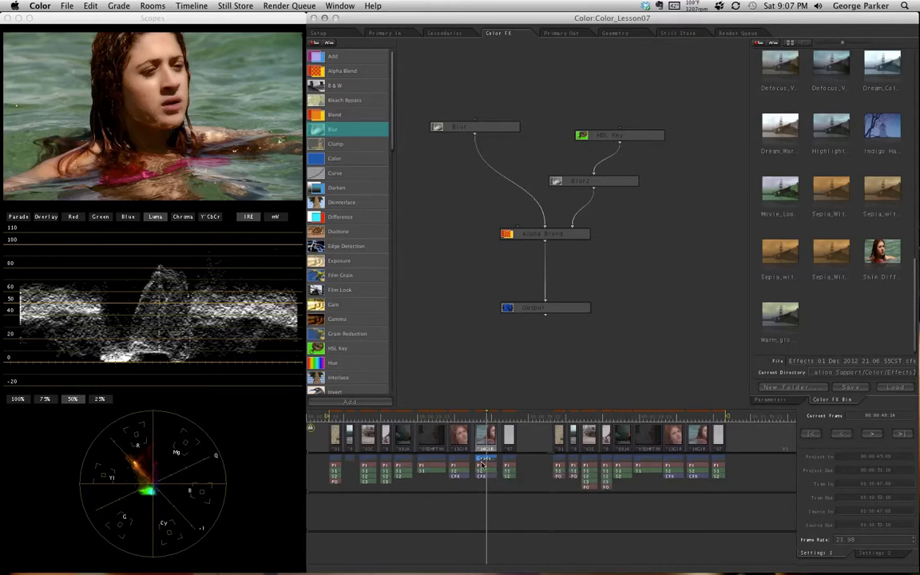
pyautogui.moveTo(691, 345); pyautogui.dragTo(463, 102)
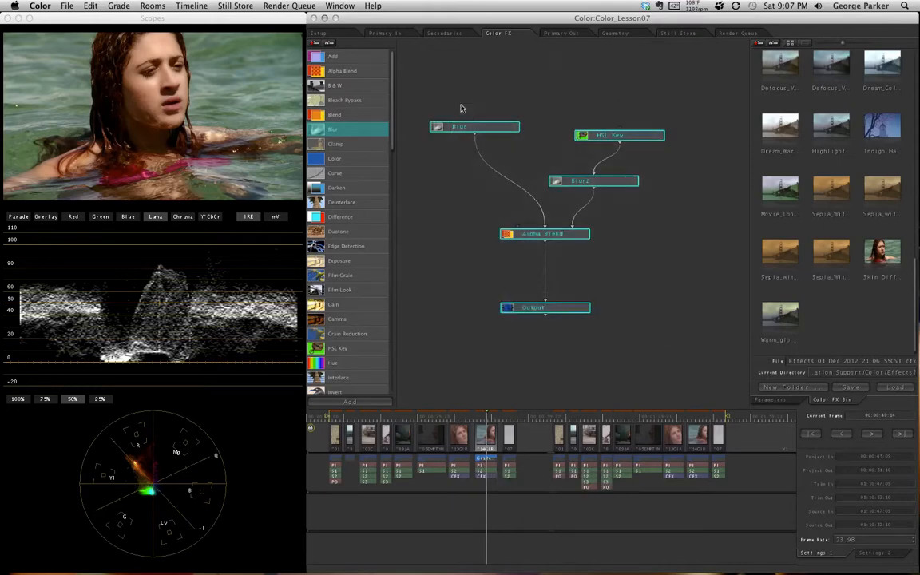
pyautogui.press('Delete')
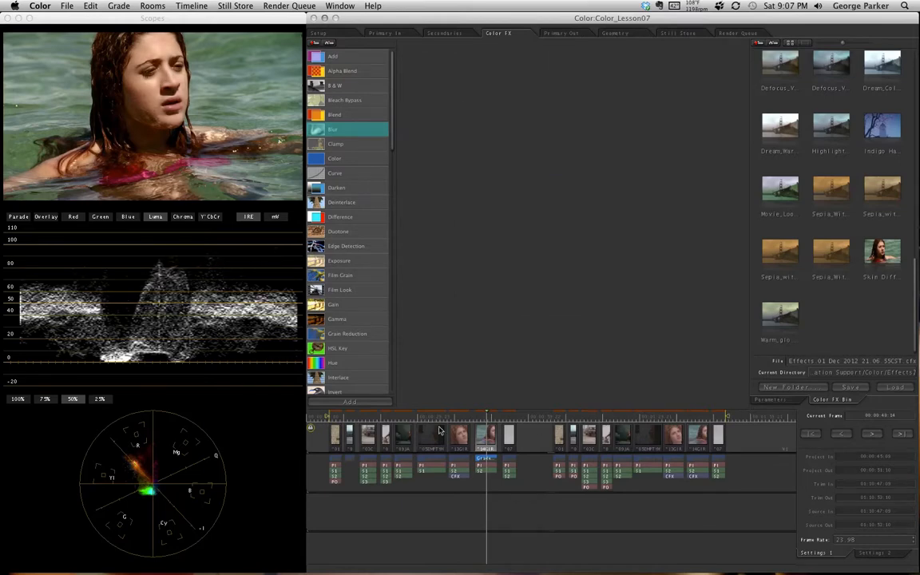
# - Copy the Color FX from the close-up shot onto the shot in the water and display that shot
pyautogui.click(461, 417)
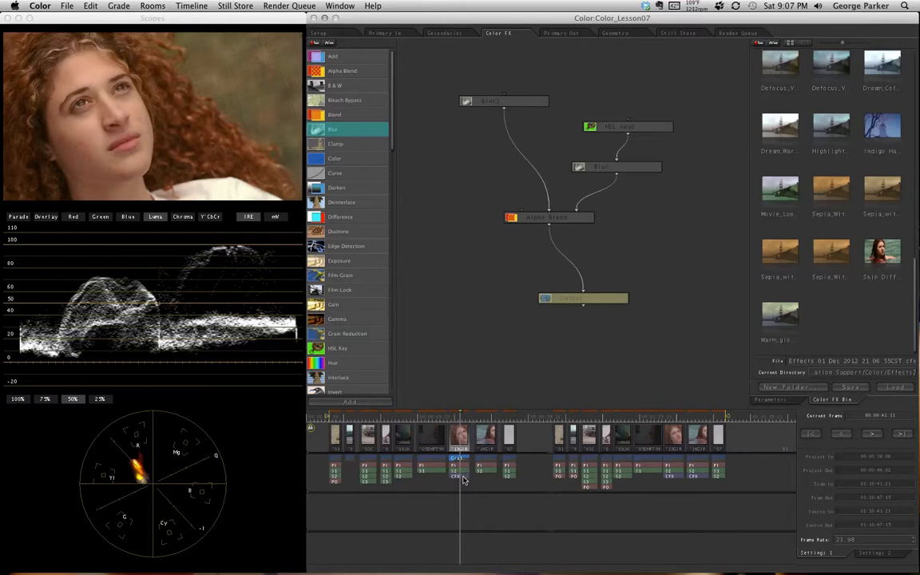
pyautogui.moveTo(463, 479); pyautogui.dragTo(487, 479)
pyautogui.click(487, 417)
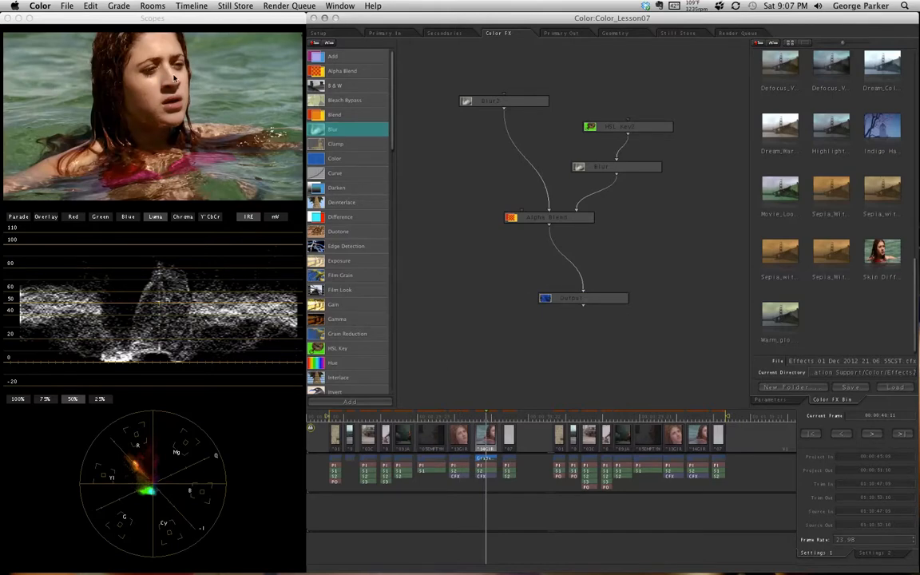
# - Switch grading off and on repeatedly to compare the shot in the water, leaving grading enabled
pyautogui.click(161, 21)
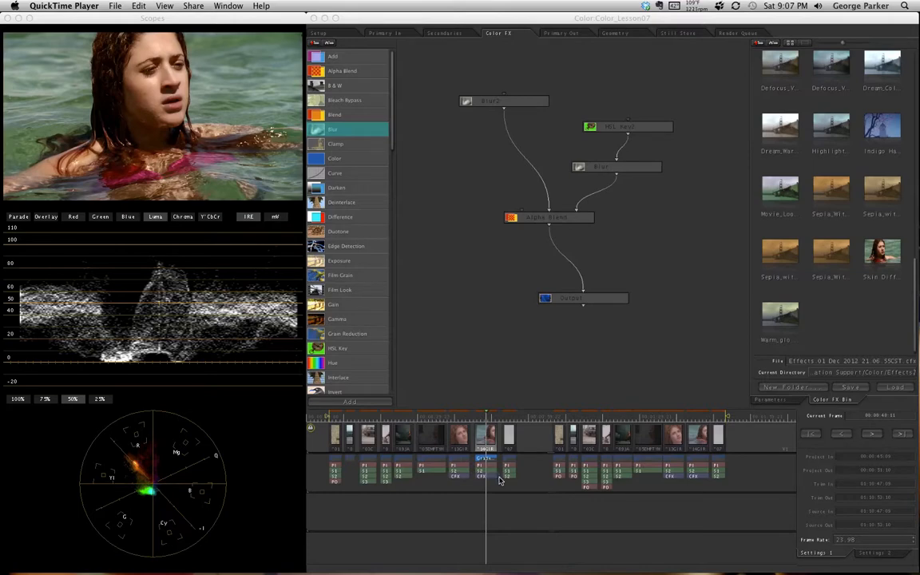
pyautogui.click(491, 417)
pyautogui.hotkey('ctrl', 'g')
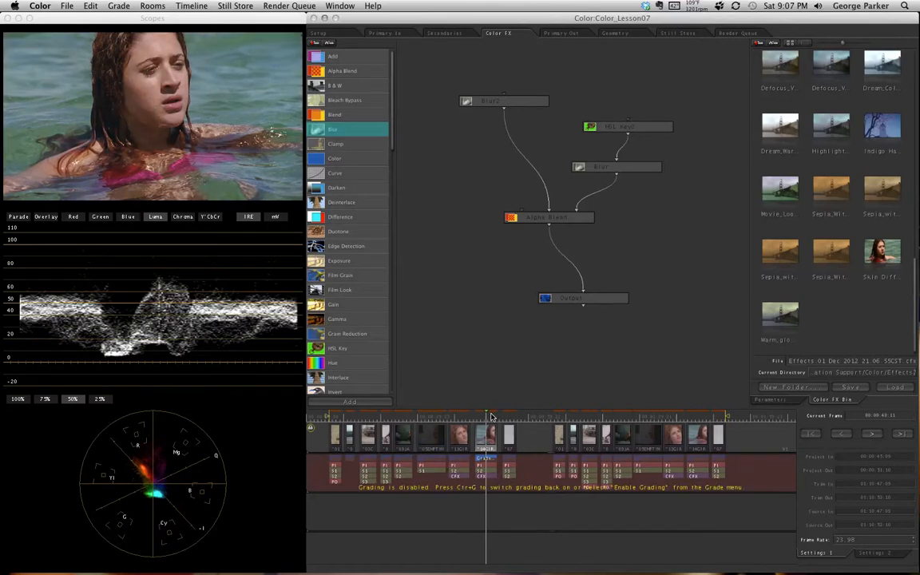
pyautogui.hotkey('ctrl', 'g')
pyautogui.hotkey('ctrl', 'g')
pyautogui.hotkey('ctrl', 'g')
pyautogui.hotkey('ctrl', 'g')
pyautogui.hotkey('ctrl', 'g')
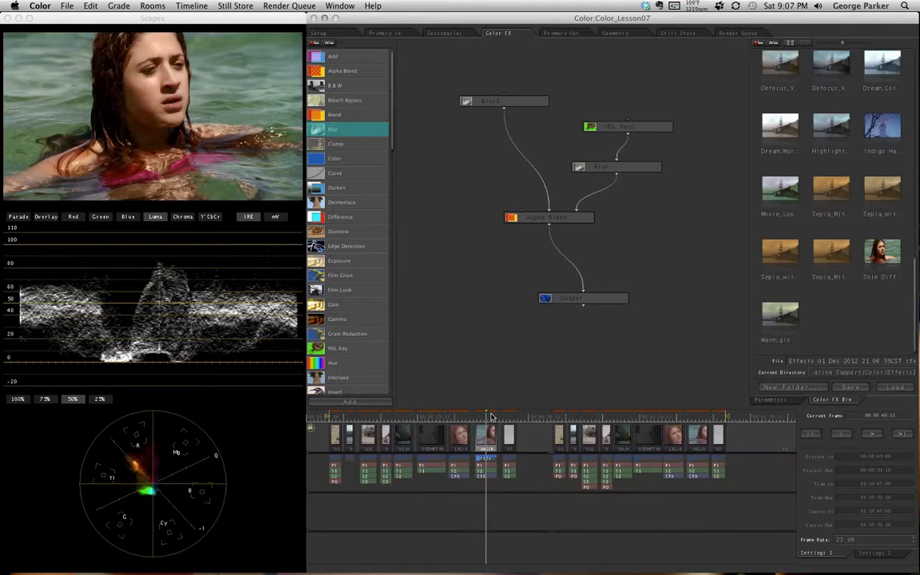
pyautogui.hotkey('ctrl', 'g')
pyautogui.hotkey('ctrl', 'g')
pyautogui.hotkey('ctrl', 'g')
pyautogui.hotkey('ctrl', 'g')
# - Return to the close-up shot and delete all of its Color FX nodes
pyautogui.press('Up')
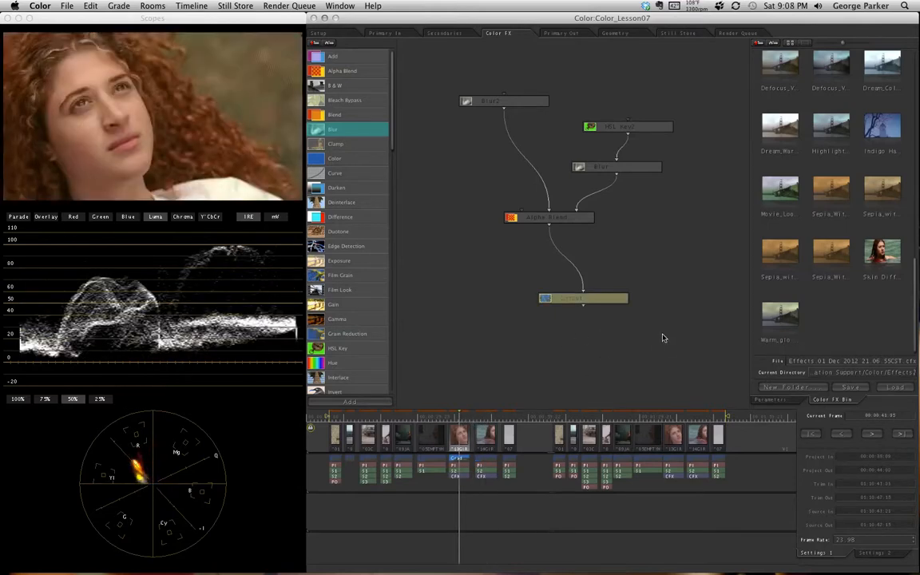
pyautogui.moveTo(449, 54); pyautogui.dragTo(671, 312)
pyautogui.press('Delete')
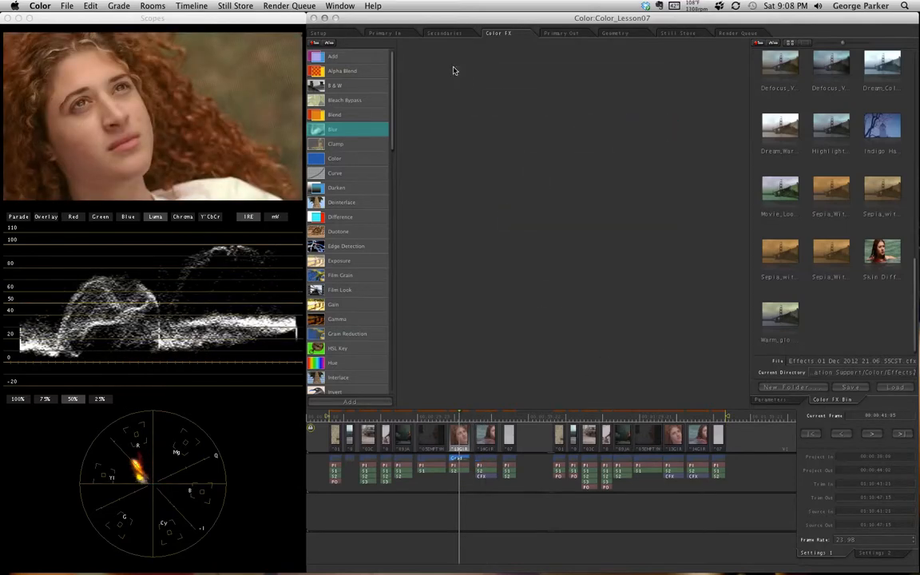
# - Load the Movie_Loo… preset from the bin into the close-up shot and preview its three RGB Split nodes
pyautogui.moveTo(778, 186); pyautogui.dragTo(588, 190)
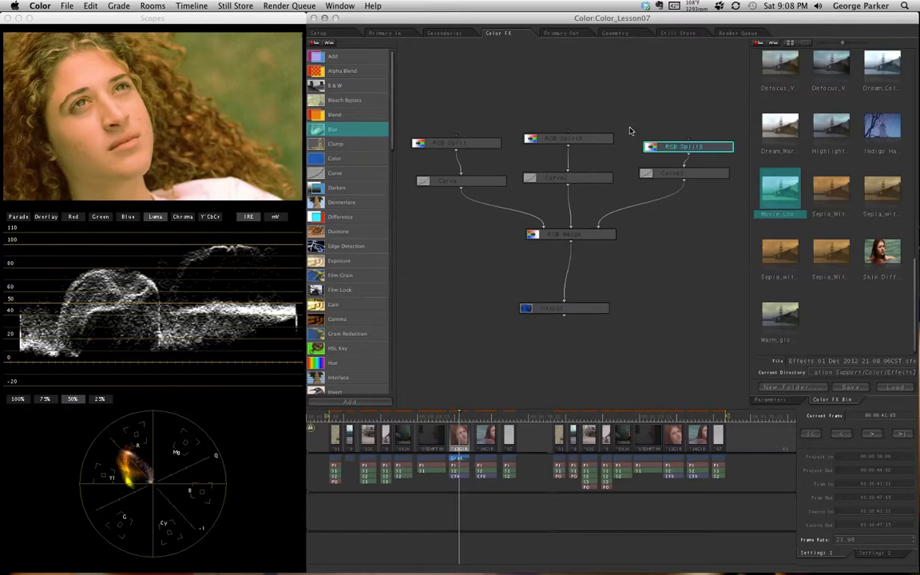
pyautogui.doubleClick(449, 179)
pyautogui.doubleClick(471, 144)
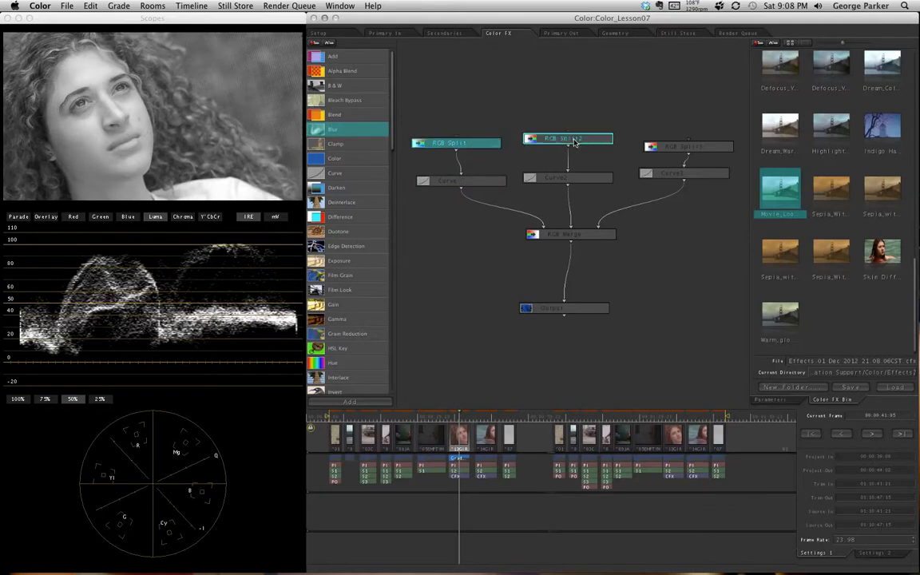
pyautogui.doubleClick(604, 140)
pyautogui.doubleClick(673, 148)
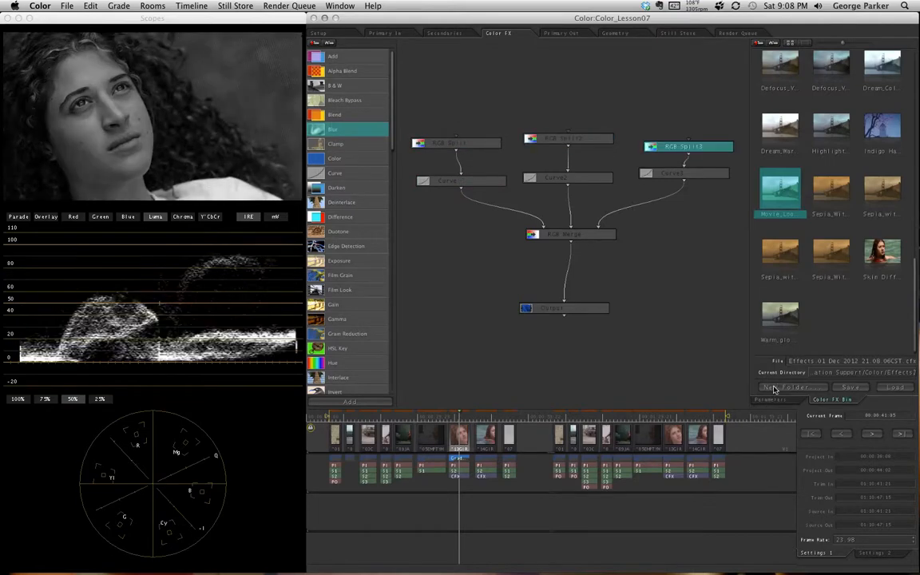
# - Examine the parameters of the three RGB Split nodes to see which channel each one extracts
pyautogui.click(775, 399)
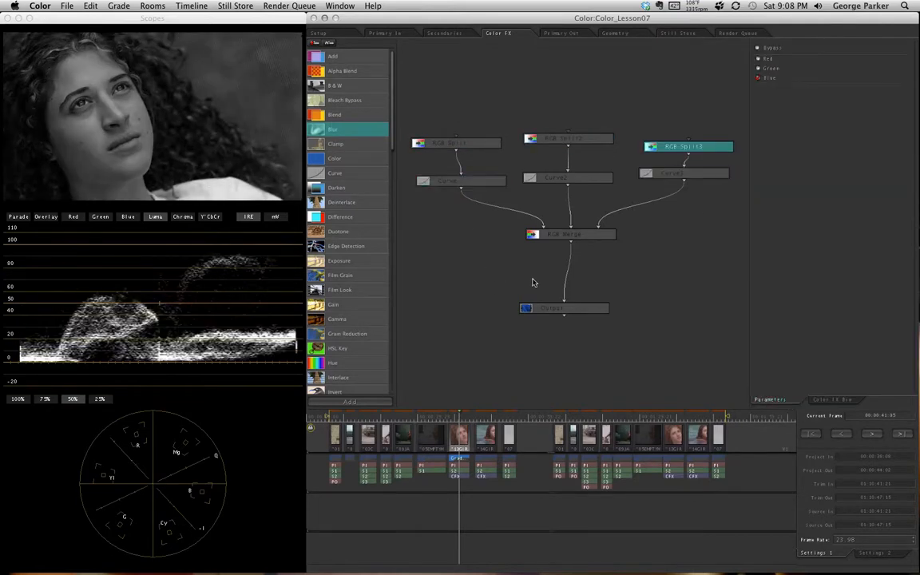
pyautogui.click(572, 140)
pyautogui.click(572, 141)
pyautogui.doubleClick(451, 144)
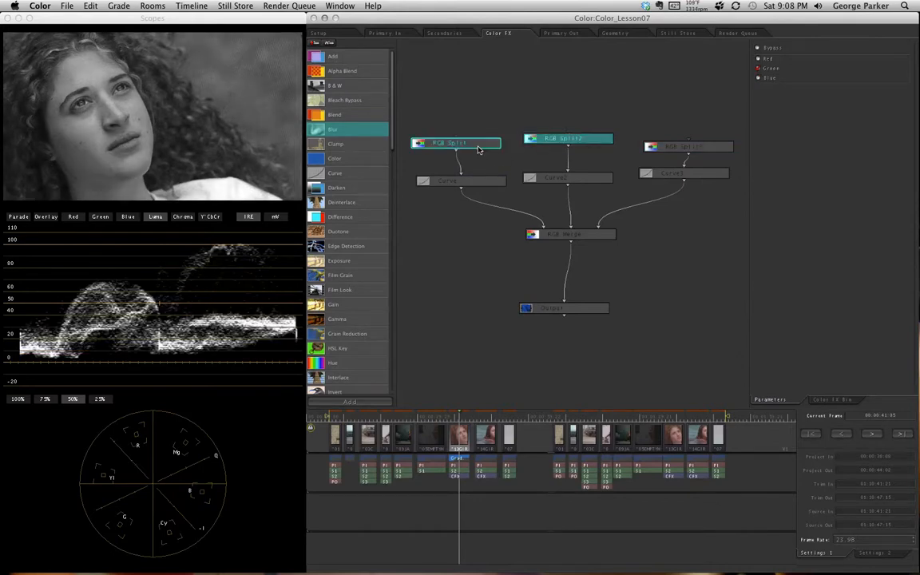
# - Examine the curves of the three Curve nodes, plus the RGB Merge and Output results
pyautogui.click(525, 177)
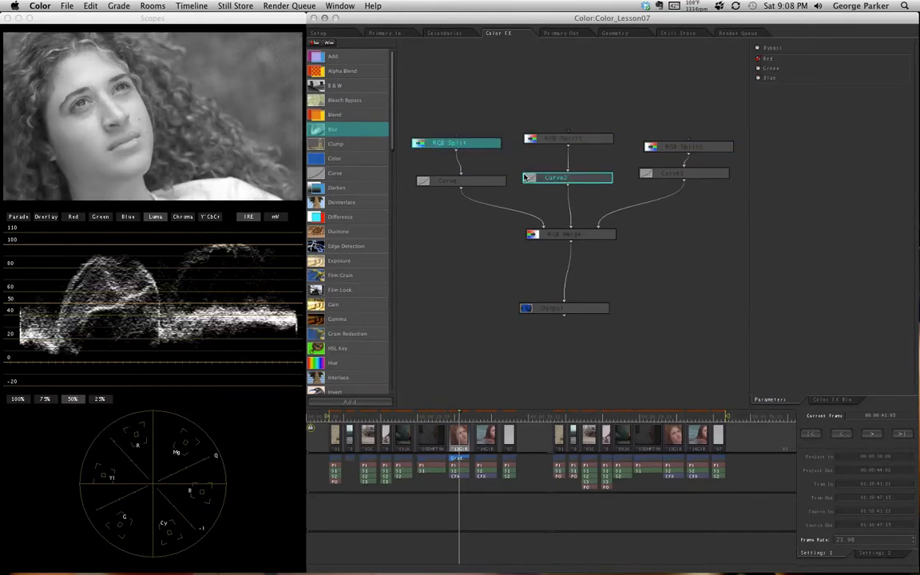
pyautogui.click(461, 182)
pyautogui.click(559, 178)
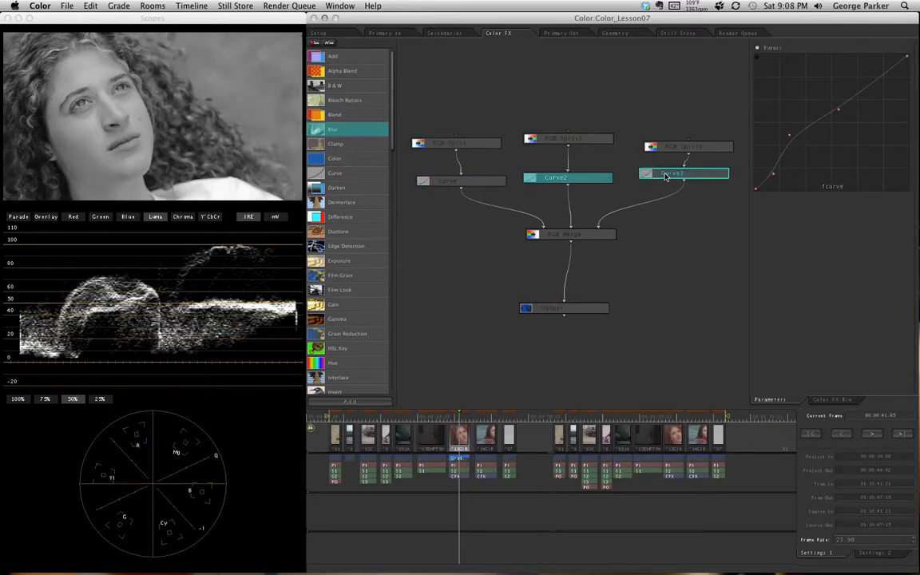
pyautogui.click(665, 175)
pyautogui.click(581, 237)
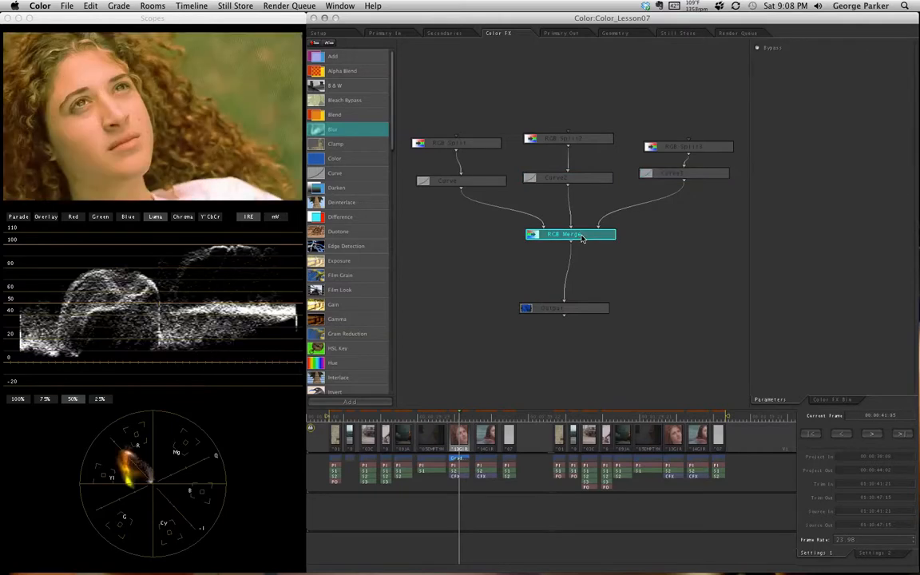
pyautogui.click(574, 309)
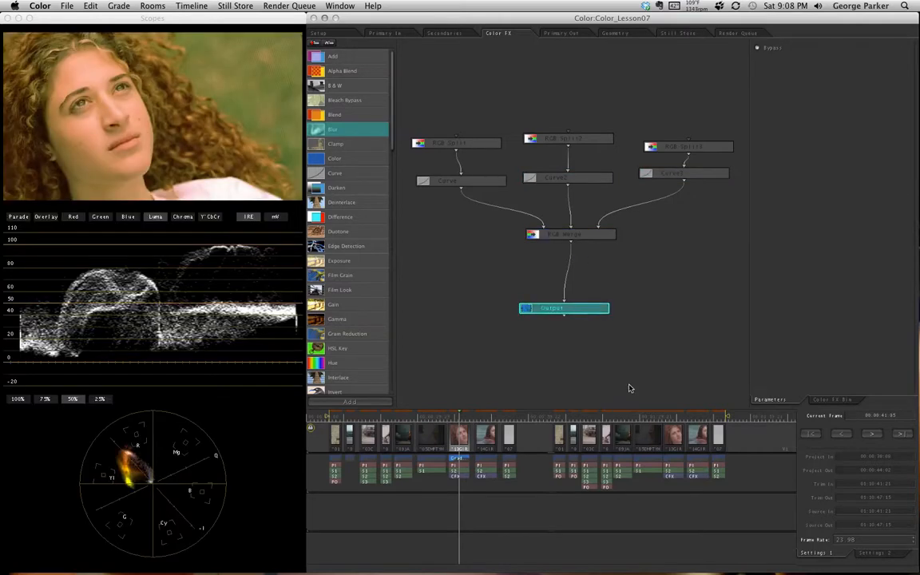
# - Delete all the nodes of the loaded preset from the close-up shot
pyautogui.moveTo(605, 348); pyautogui.dragTo(395, 119)
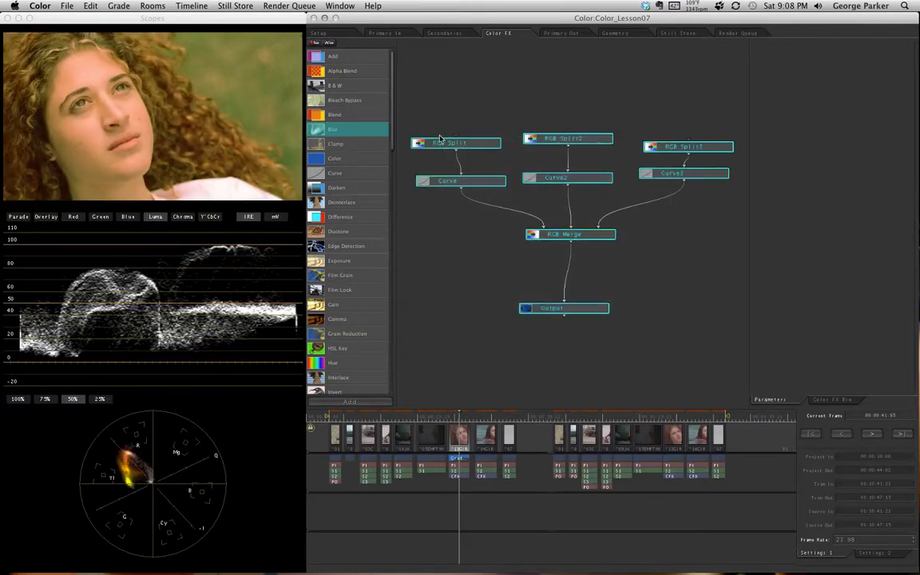
pyautogui.press('Delete')
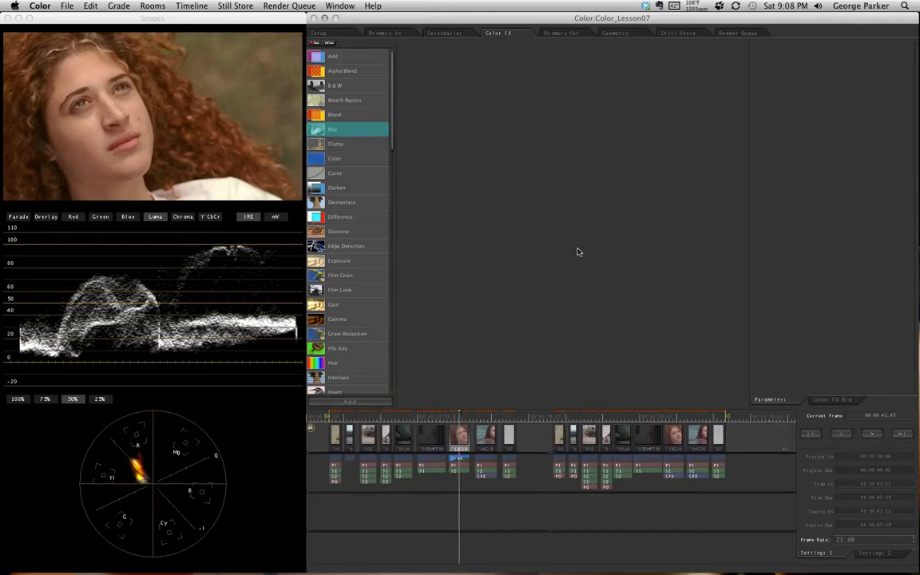
# - Show the Color FX Bin, select the Skin Diffusion preset to see its file name, and clear the selection
pyautogui.click(834, 399)
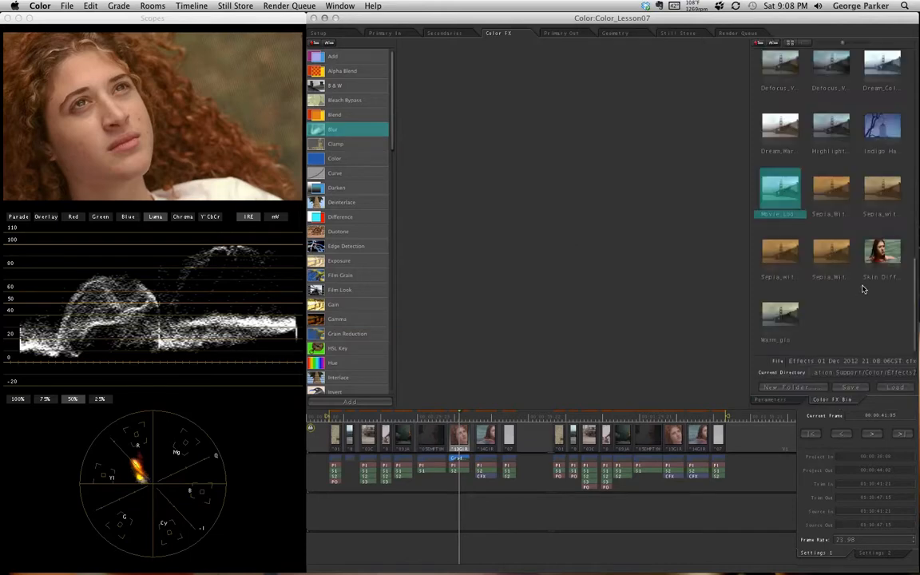
pyautogui.click(883, 253)
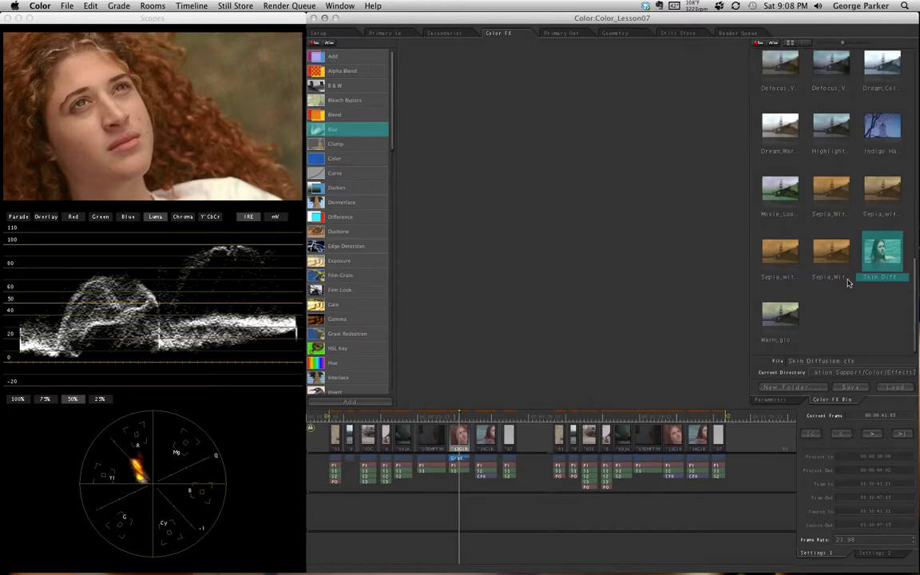
pyautogui.click(837, 313)
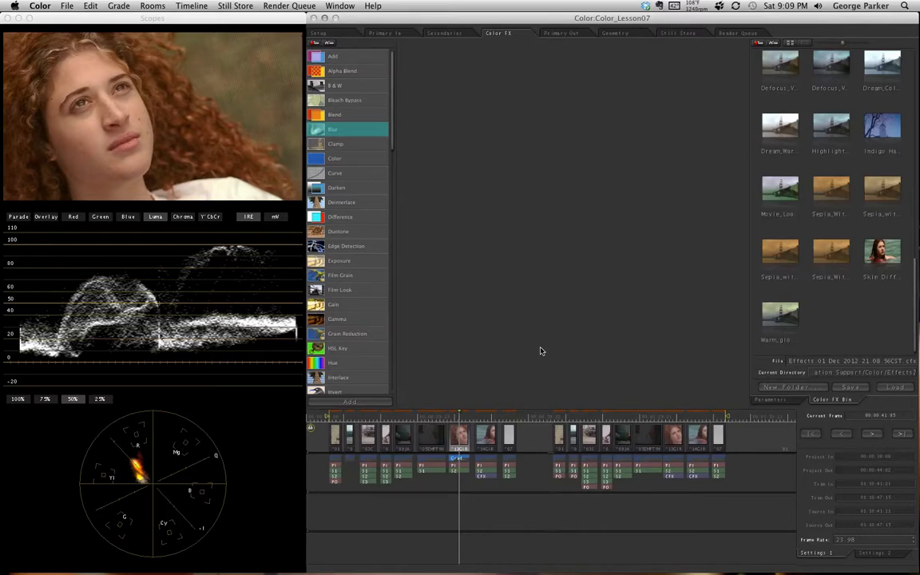
pyautogui.moveTo(390, 123); pyautogui.dragTo(389, 98)
pyautogui.click(351, 129)
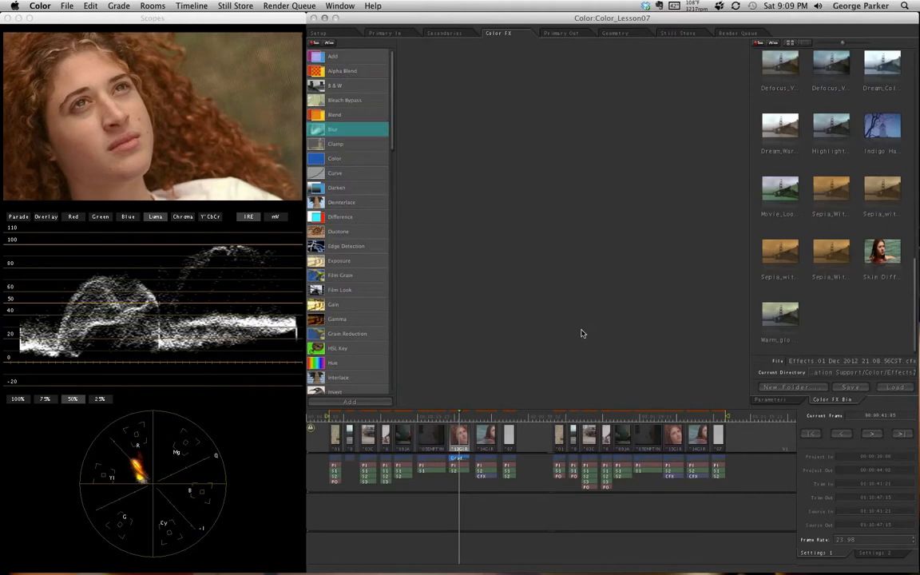